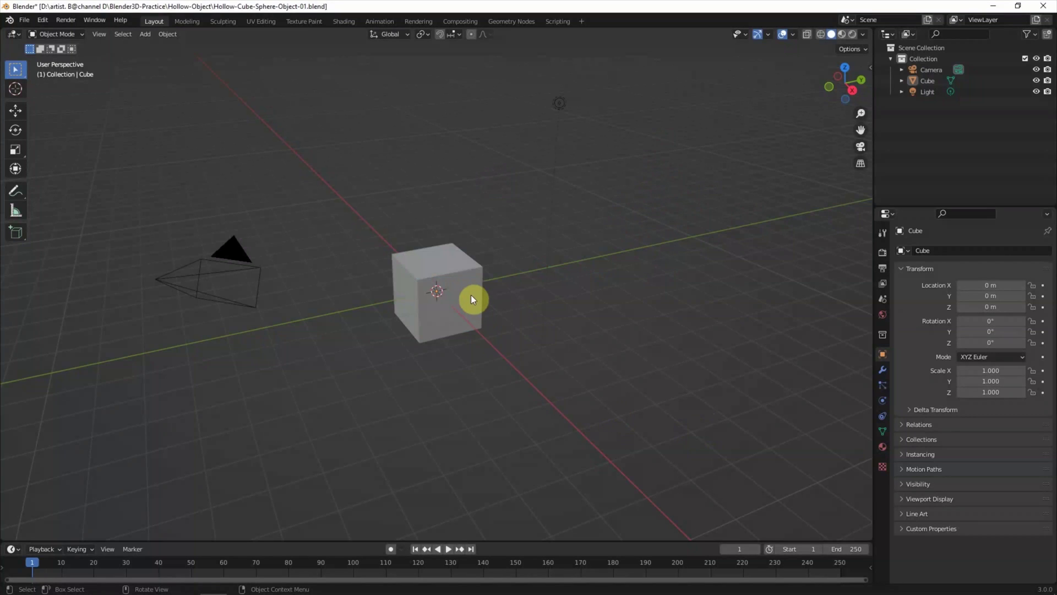
- Select the default cube and switch the viewport to wireframe shading
{"action": "left_click", "coordinate": [463, 298]}
{"action": "scroll", "coordinate": [455, 325], "scroll_direction": "up", "scroll_amount": 4}
{"action": "scroll", "coordinate": [454, 339], "scroll_direction": "up", "scroll_amount": 2}
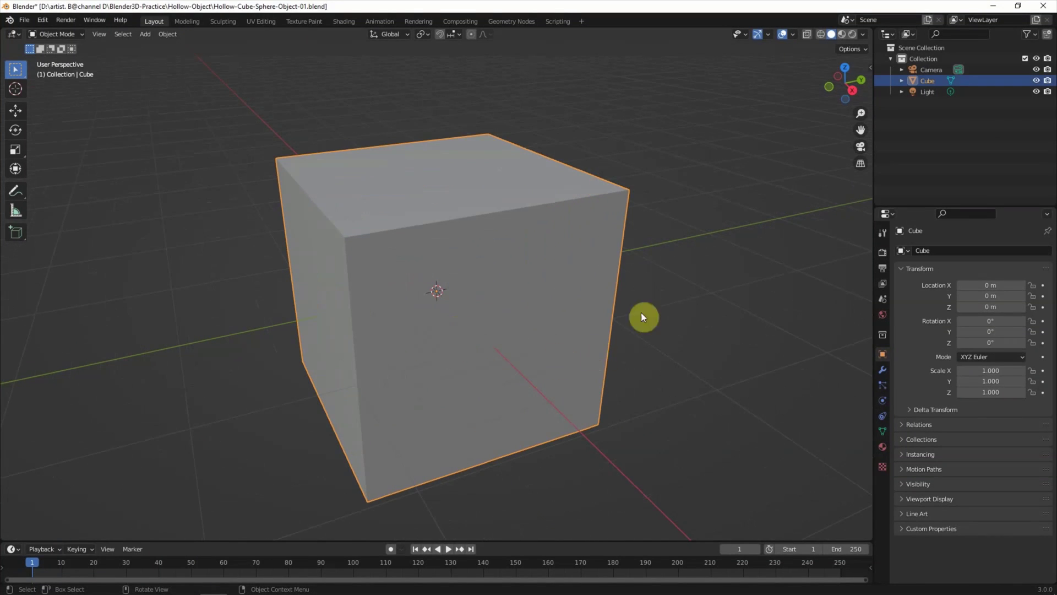
{"action": "left_click", "coordinate": [819, 35]}
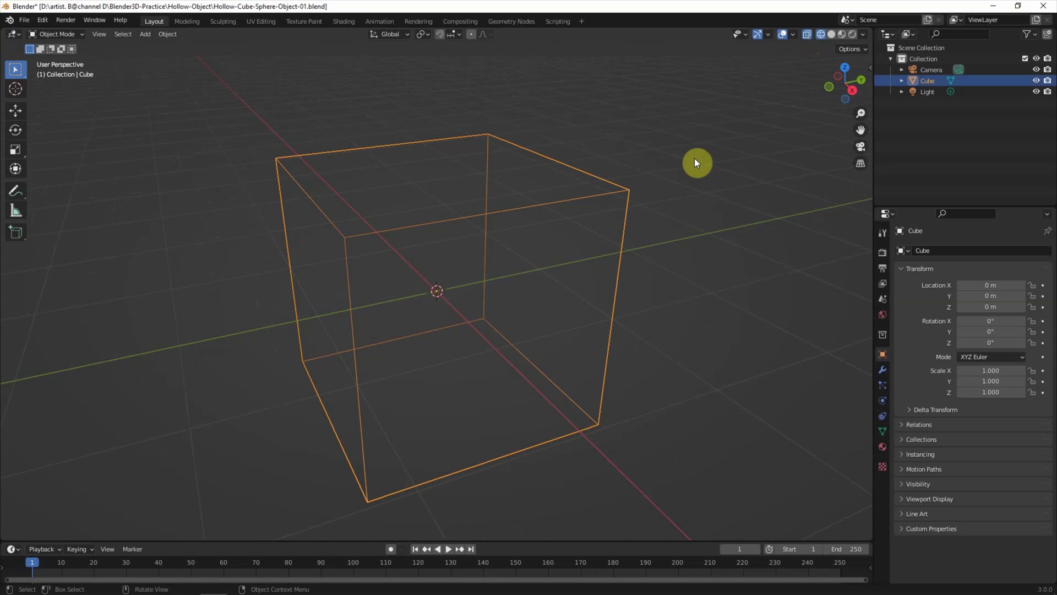
- Add a Solidify modifier to the cube with 0.1 m thickness
{"action": "left_click", "coordinate": [885, 368]}
{"action": "left_click", "coordinate": [914, 251]}
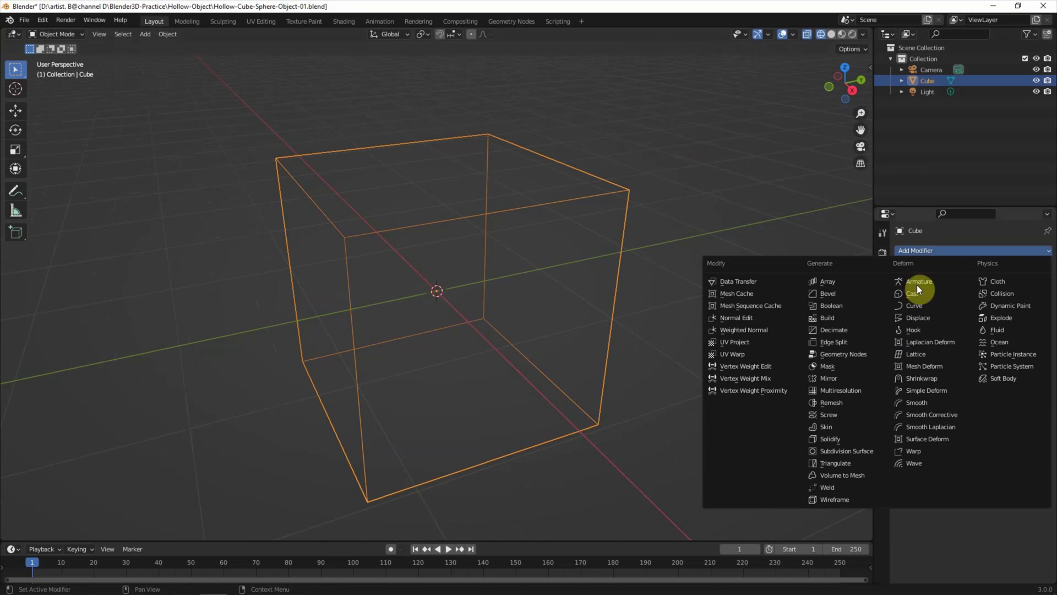
{"action": "left_click", "coordinate": [850, 438]}
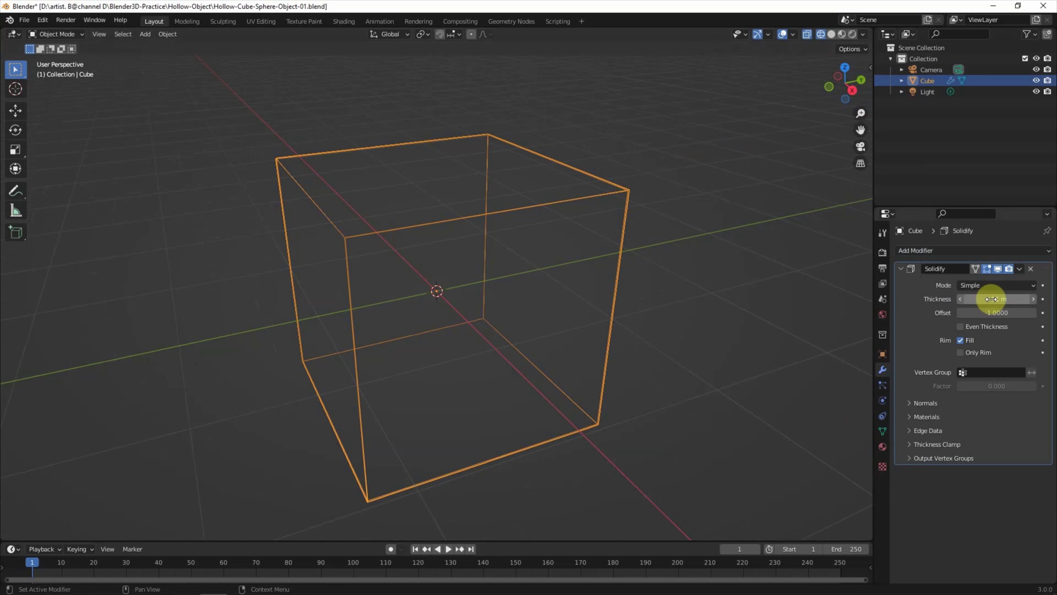
{"action": "mouse_move", "coordinate": [994, 299]}
{"action": "left_mouse_down"}
{"action": "mouse_move", "coordinate": [964, 299]}
{"action": "mouse_move", "coordinate": [986, 299]}
{"action": "mouse_move", "coordinate": [990, 314]}
{"action": "left_mouse_up"}
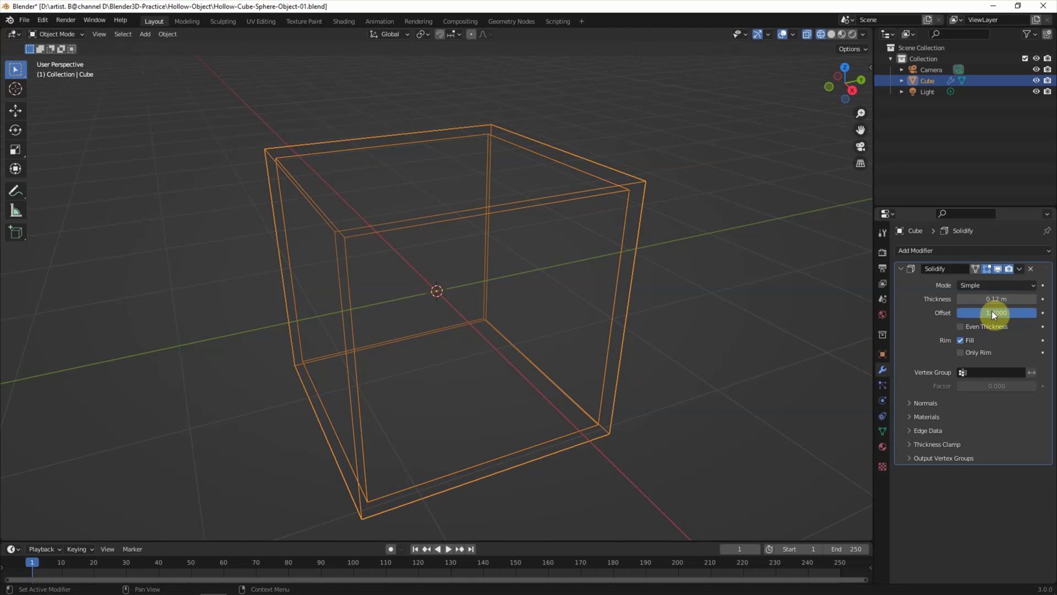
{"action": "left_click", "coordinate": [971, 299]}
{"action": "key", "text": "BackSpace"}
{"action": "key", "text": "Return"}
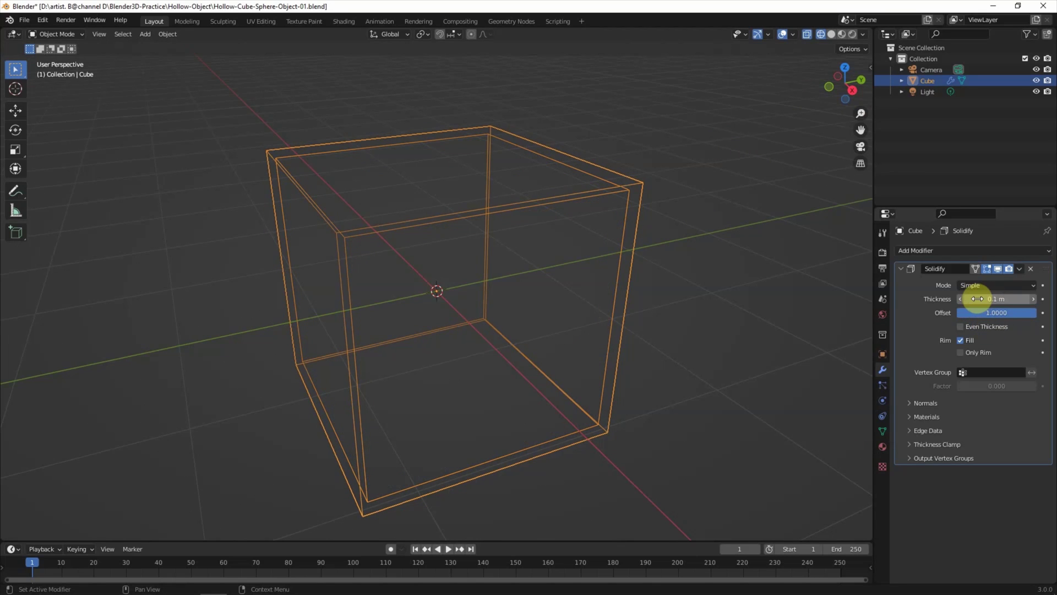
- Rename the cube Hollow-Cube and hide it in the Outliner
{"action": "double_click", "coordinate": [927, 82]}
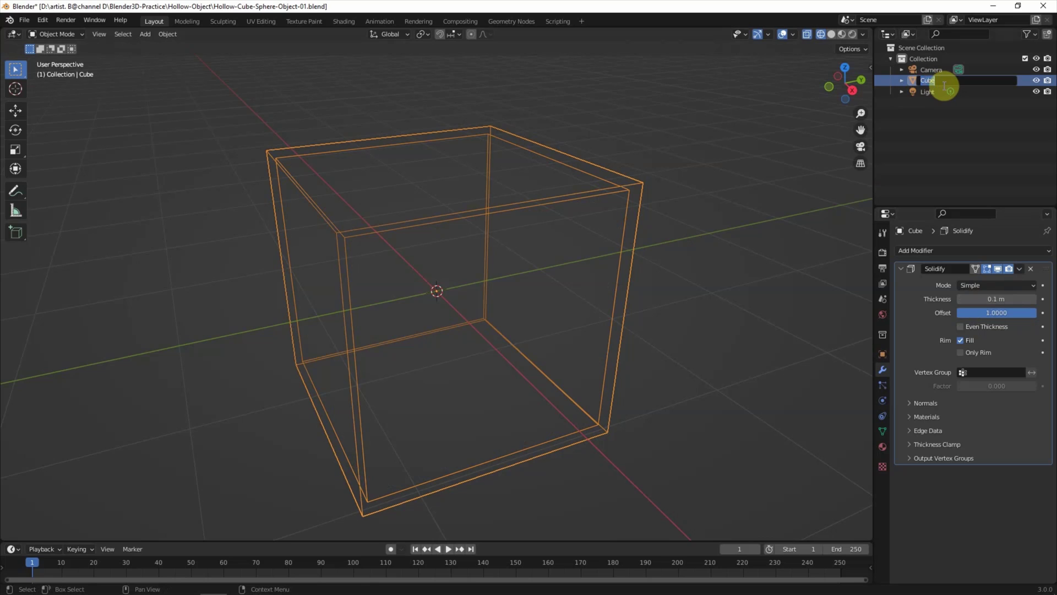
{"action": "type", "text": "Hollow-"}
{"action": "key", "text": "Return"}
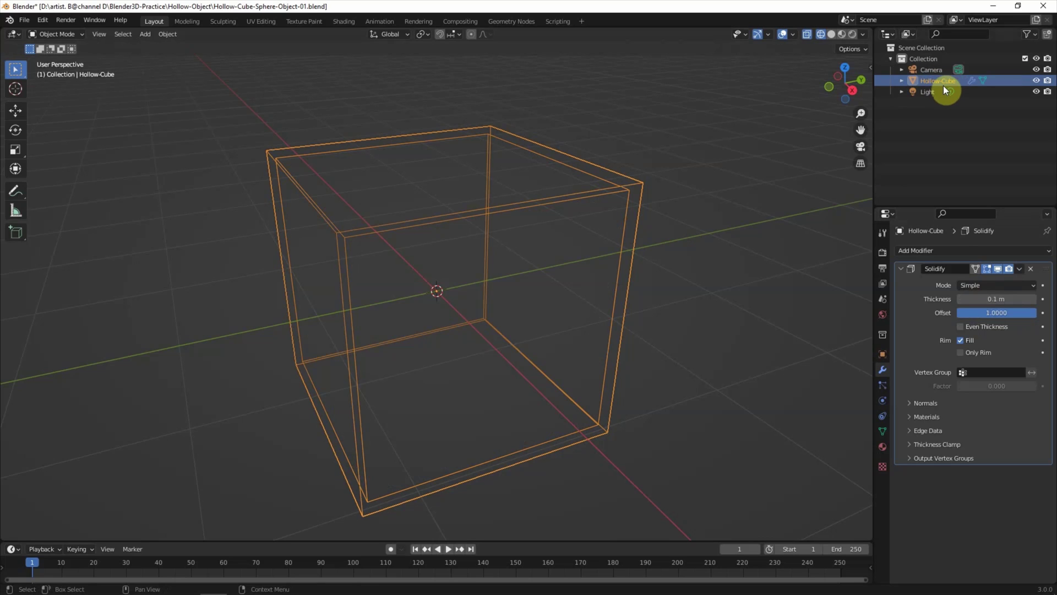
{"action": "left_click", "coordinate": [1036, 81]}
{"action": "left_click", "coordinate": [146, 34]}
{"action": "mouse_move", "coordinate": [162, 46]}
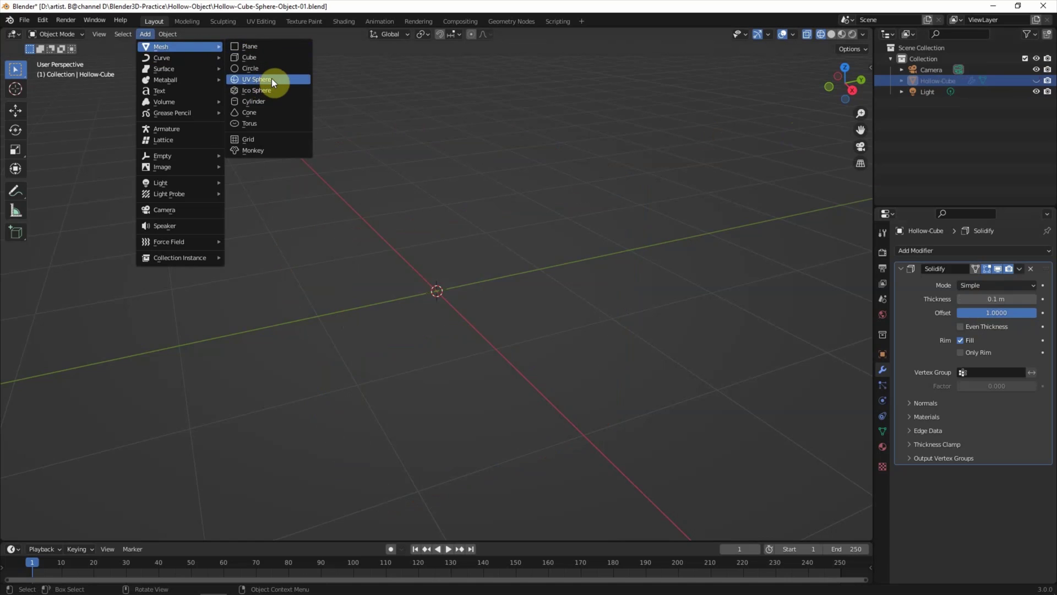
- Add a UV sphere with a Solidify modifier, offset 1 and 0.1 m thickness
{"action": "left_click", "coordinate": [281, 80]}
{"action": "left_click", "coordinate": [903, 250]}
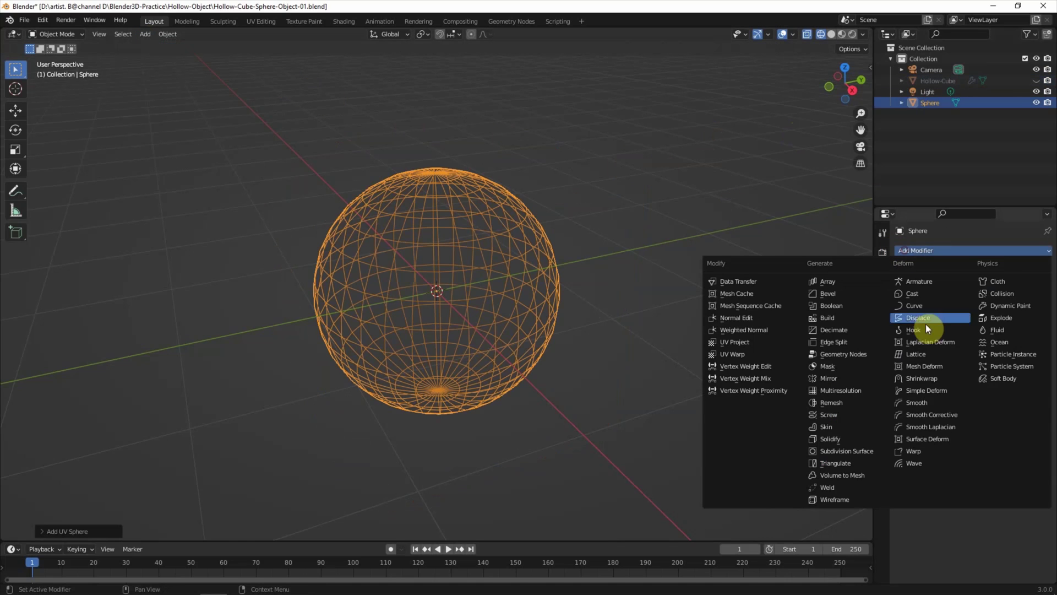
{"action": "left_click", "coordinate": [851, 440]}
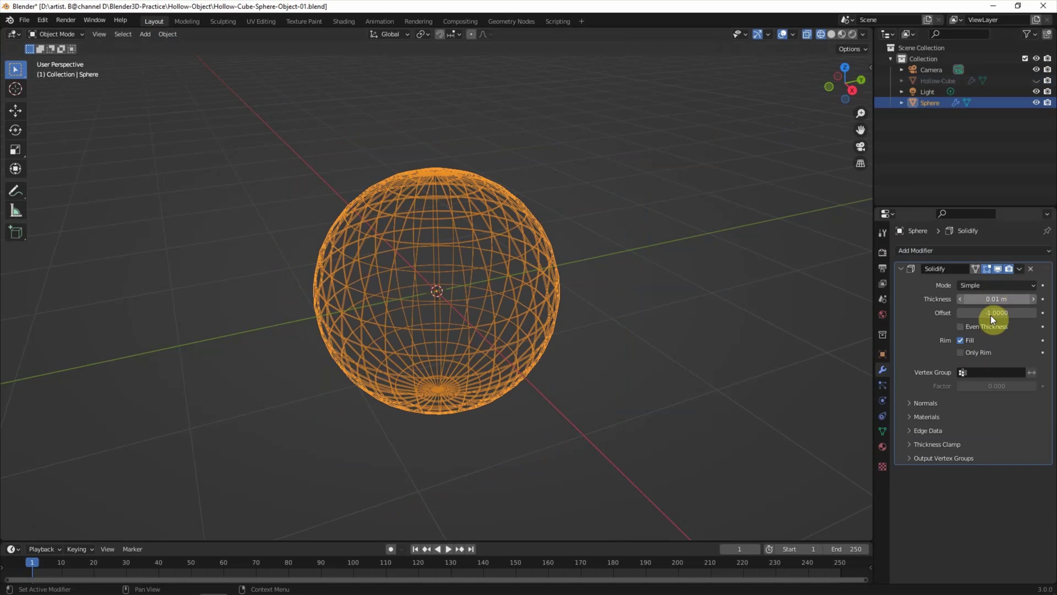
{"action": "type", "text": "1"}
{"action": "key", "text": "Return"}
{"action": "left_click", "coordinate": [981, 299]}
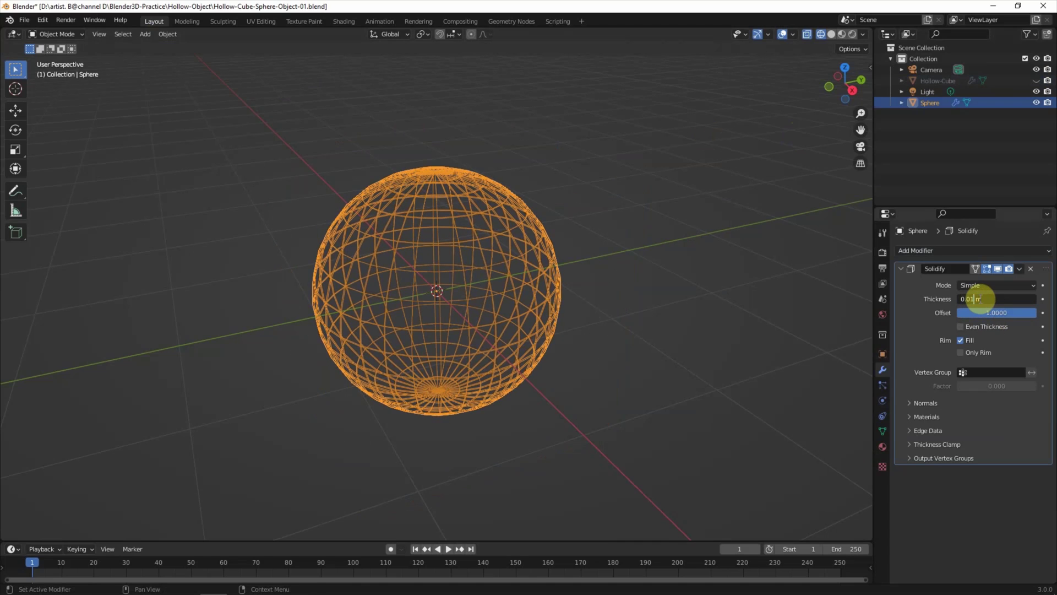
{"action": "type", "text": ".1"}
{"action": "key", "text": "Return"}
- Rename the sphere Hollow-Sphere and hide it in the Outliner
{"action": "left_click", "coordinate": [753, 292]}
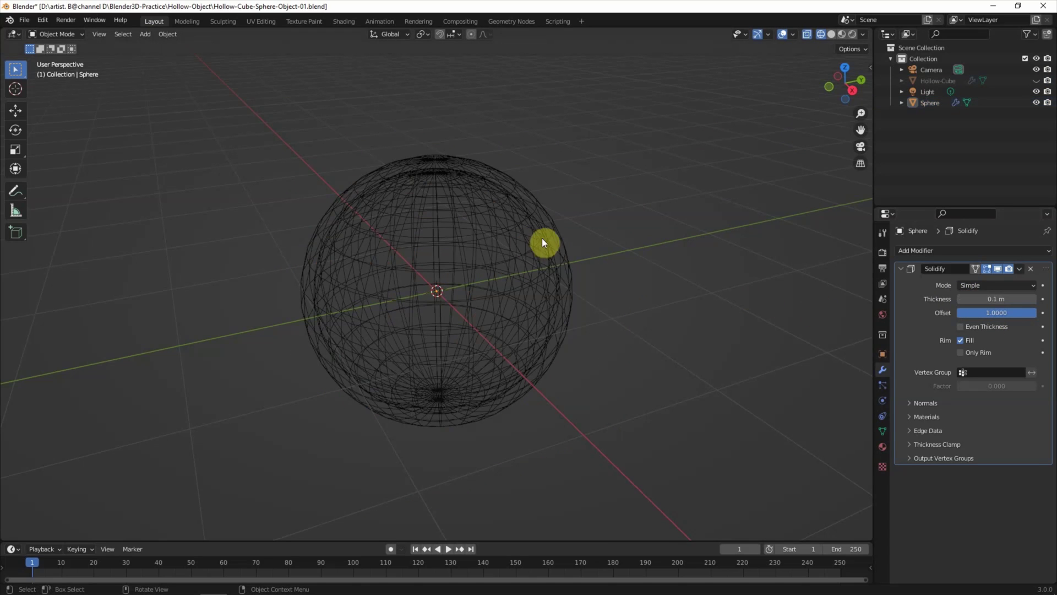
{"action": "left_click", "coordinate": [929, 103]}
{"action": "double_click", "coordinate": [929, 103]}
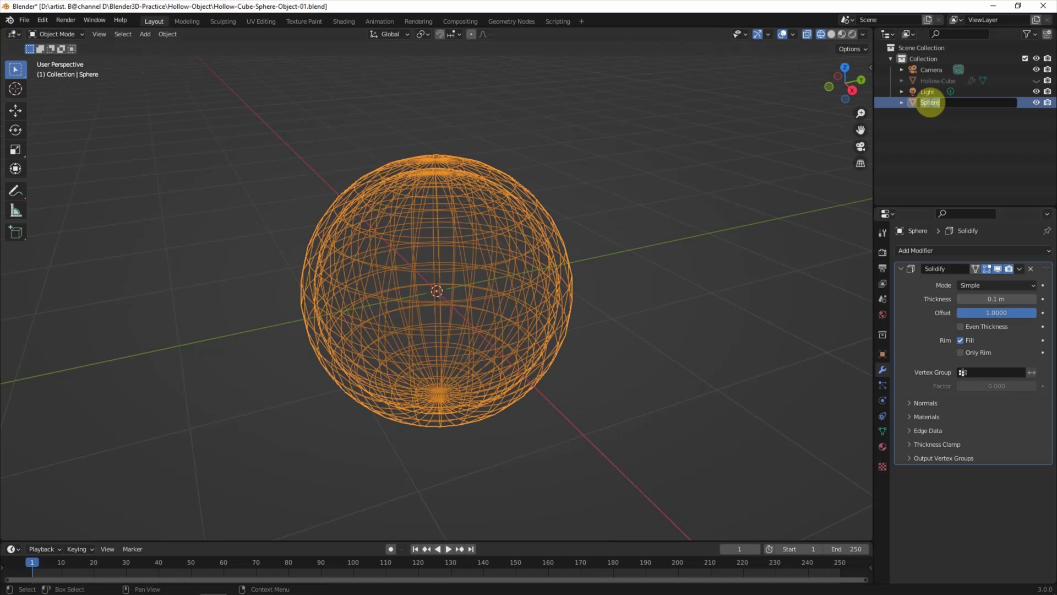
{"action": "type", "text": "Hollow-"}
{"action": "key", "text": "Return"}
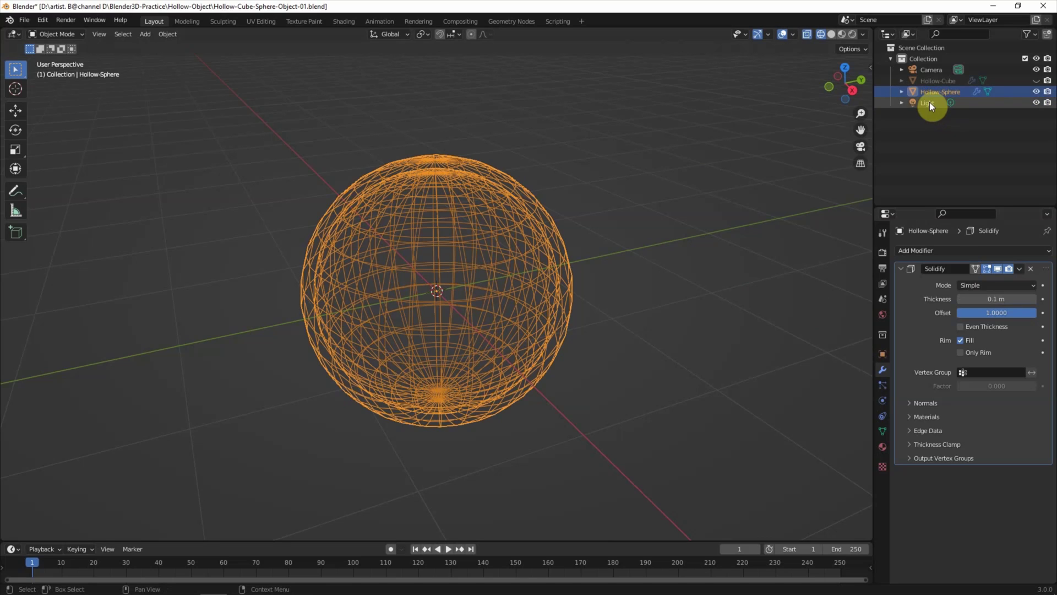
{"action": "left_click", "coordinate": [1036, 92]}
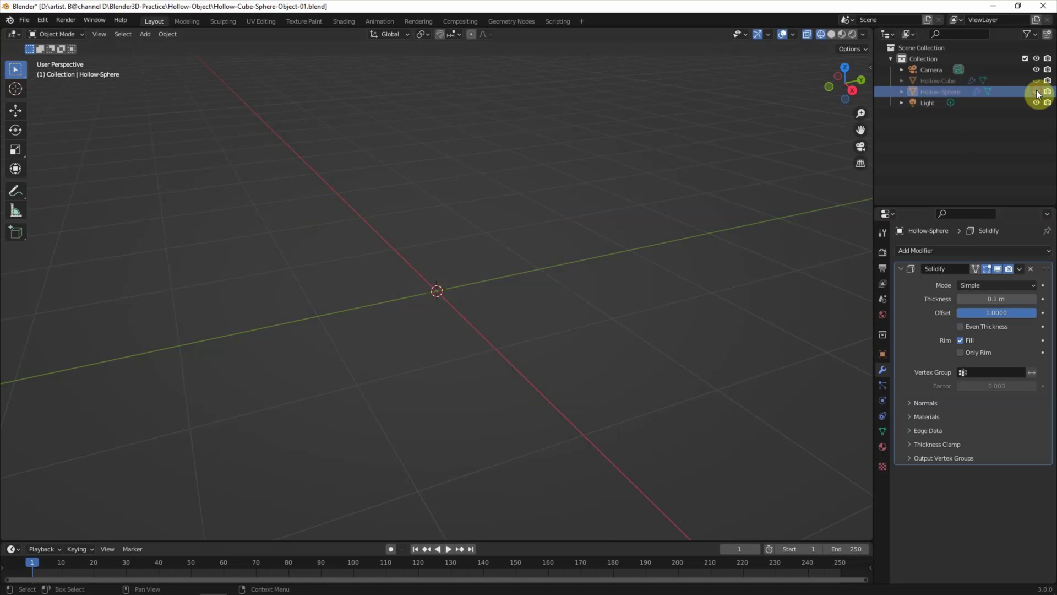
{"action": "left_click", "coordinate": [144, 34]}
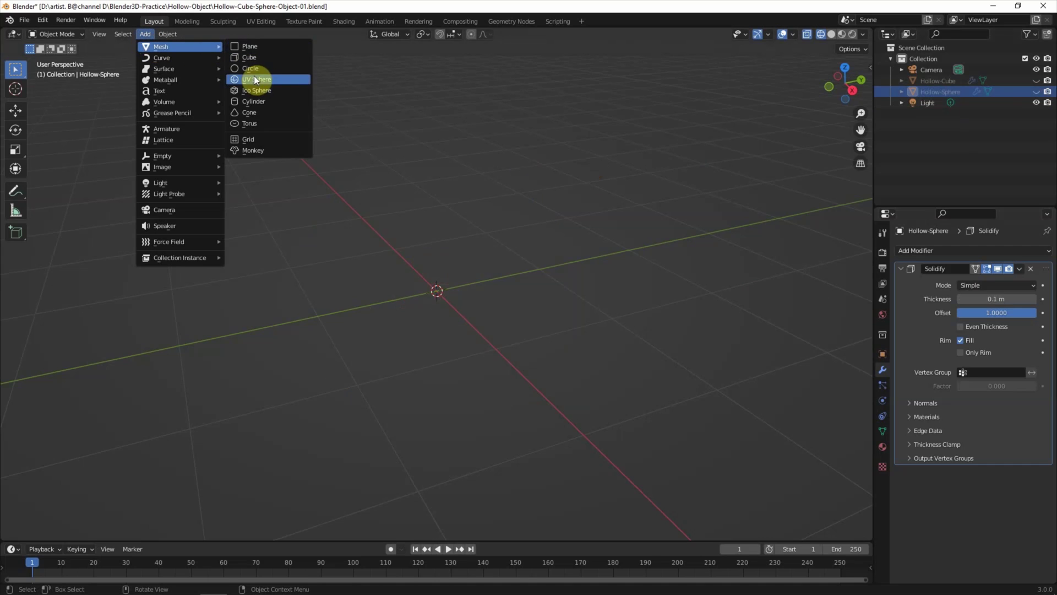
- Add a Suzanne monkey with a Solidify modifier, offset 1 and 0.1 m thickness
{"action": "left_click", "coordinate": [262, 149]}
{"action": "middle_click_drag", "start_coordinate": [308, 180], "coordinate": [347, 166]}
{"action": "left_click", "coordinate": [909, 251]}
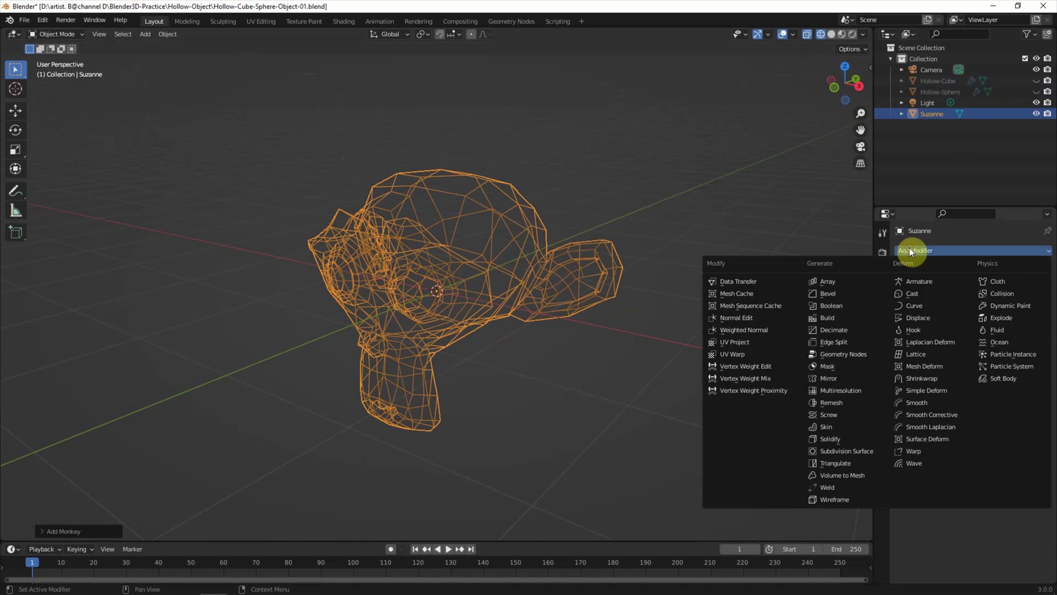
{"action": "left_click", "coordinate": [848, 439]}
{"action": "double_click", "coordinate": [980, 313]}
{"action": "type", "text": "1"}
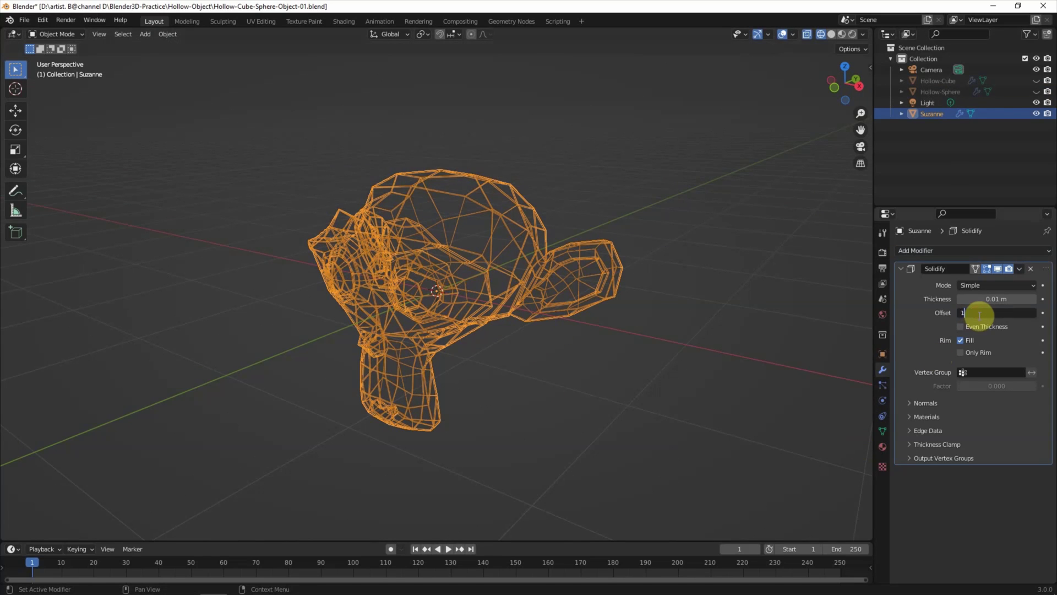
{"action": "key", "text": "Return"}
{"action": "double_click", "coordinate": [990, 299]}
{"action": "type", "text": ".1"}
{"action": "key", "text": "Return"}
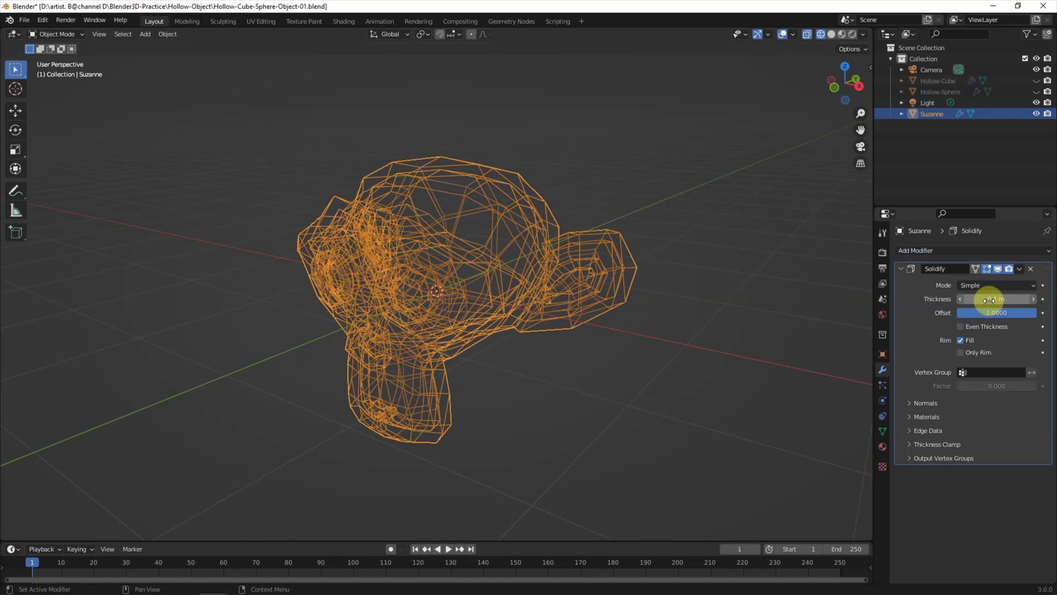
- Rename the monkey Hollow-Suzanne and switch the viewport to Solid shading
{"action": "left_click", "coordinate": [709, 270]}
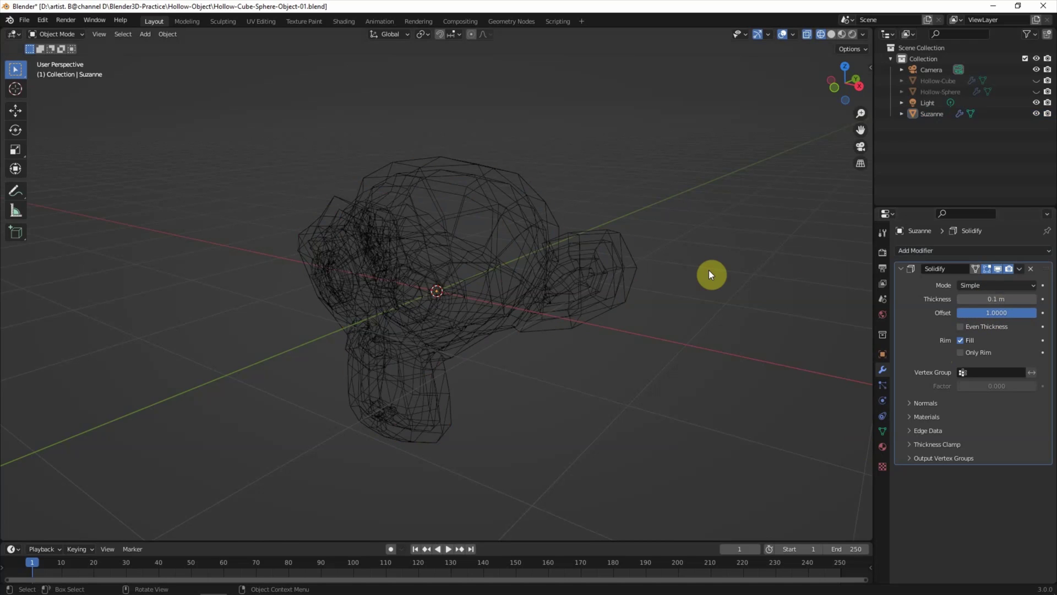
{"action": "double_click", "coordinate": [931, 114]}
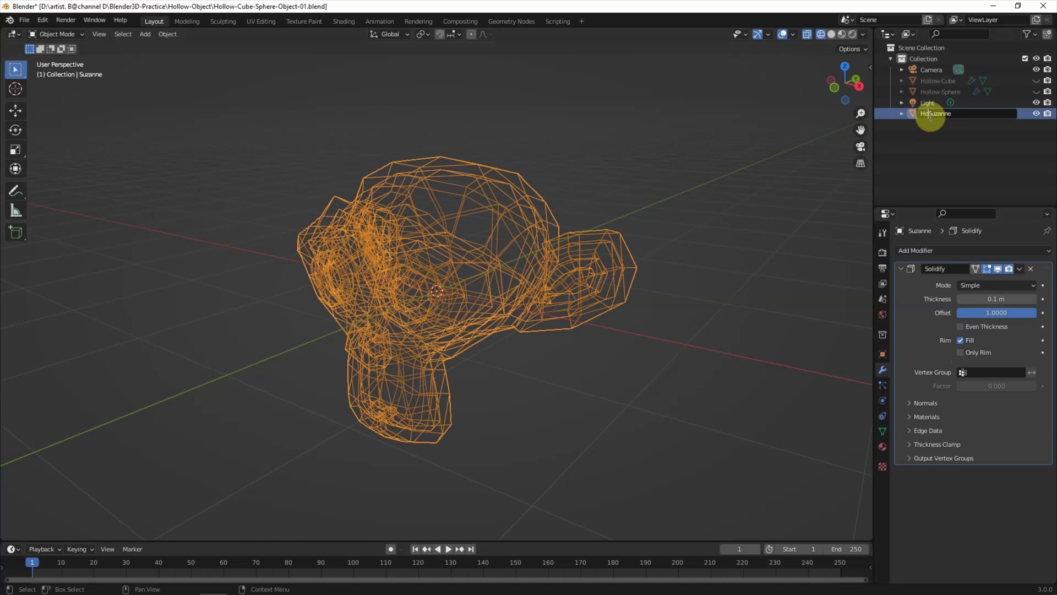
{"action": "type", "text": "llow-"}
{"action": "key", "text": "Return"}
{"action": "left_click", "coordinate": [712, 246]}
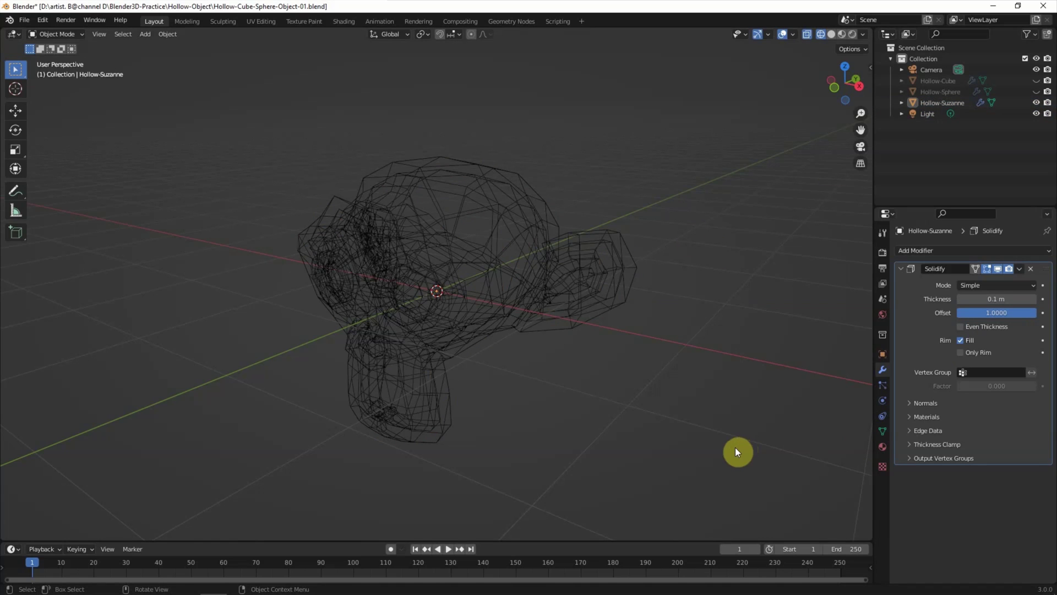
{"action": "left_click", "coordinate": [613, 273]}
{"action": "left_click", "coordinate": [832, 34]}
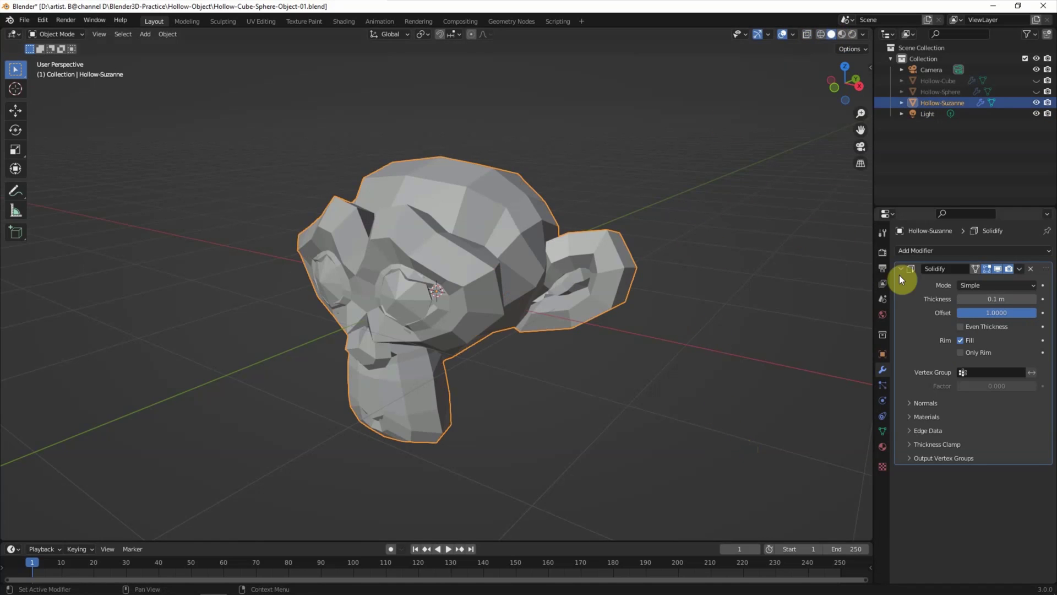
{"action": "left_click", "coordinate": [907, 252]}
- Give Suzanne a level-3 Subdivision Surface modifier and shade it smooth
{"action": "left_click", "coordinate": [866, 450]}
{"action": "left_click_drag", "start_coordinate": [997, 503], "coordinate": [1018, 503]}
{"action": "left_click", "coordinate": [1033, 514]}
{"action": "left_click", "coordinate": [167, 34]}
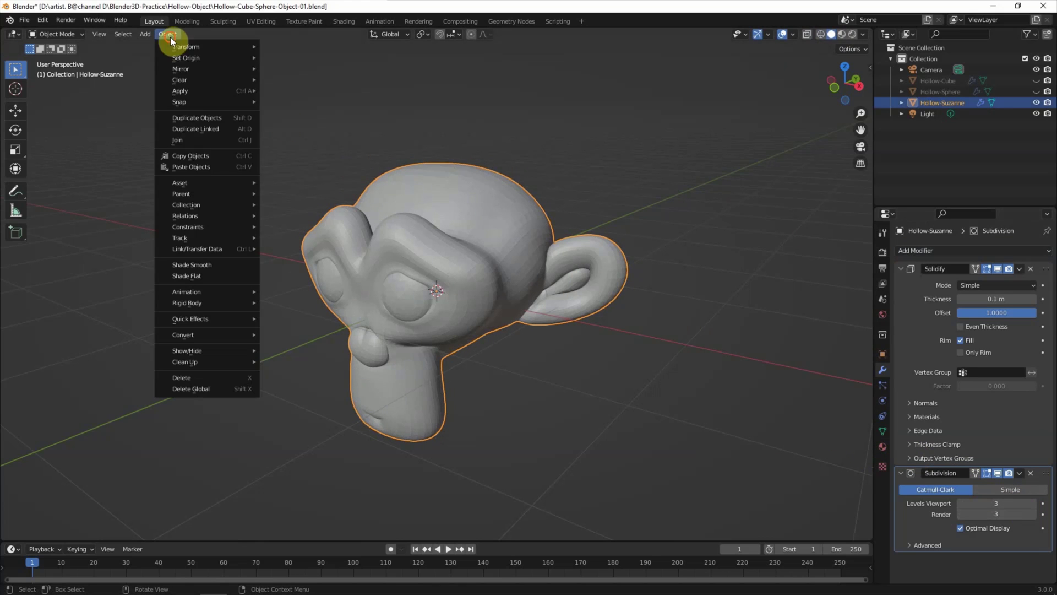
{"action": "left_click", "coordinate": [210, 265]}
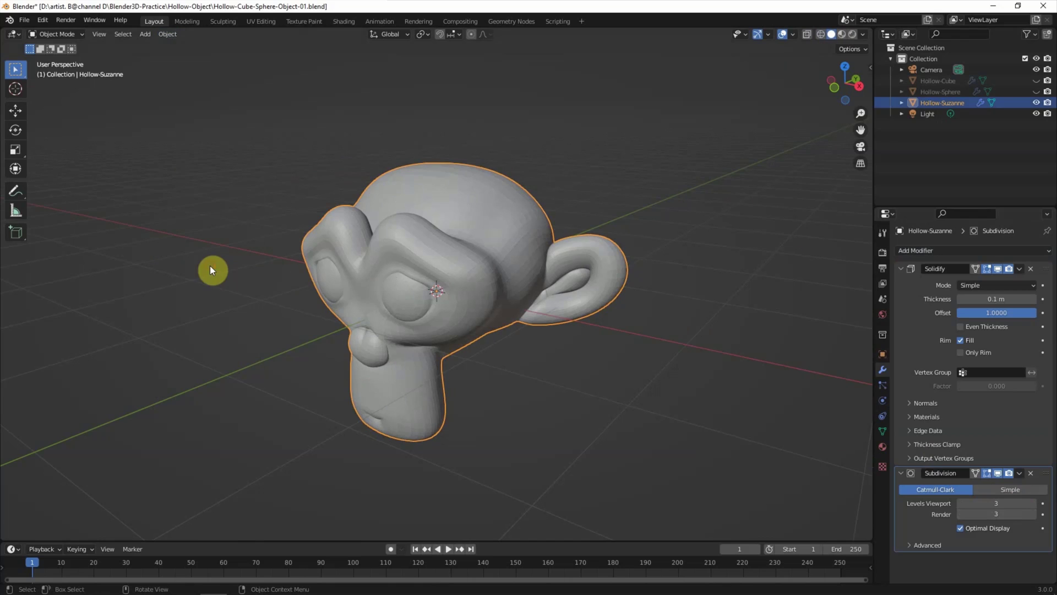
- Unhide Hollow-Sphere and shade it smooth, then unhide Hollow-Cube
{"action": "left_click", "coordinate": [953, 92]}
{"action": "left_click", "coordinate": [1036, 92]}
{"action": "left_click", "coordinate": [168, 34]}
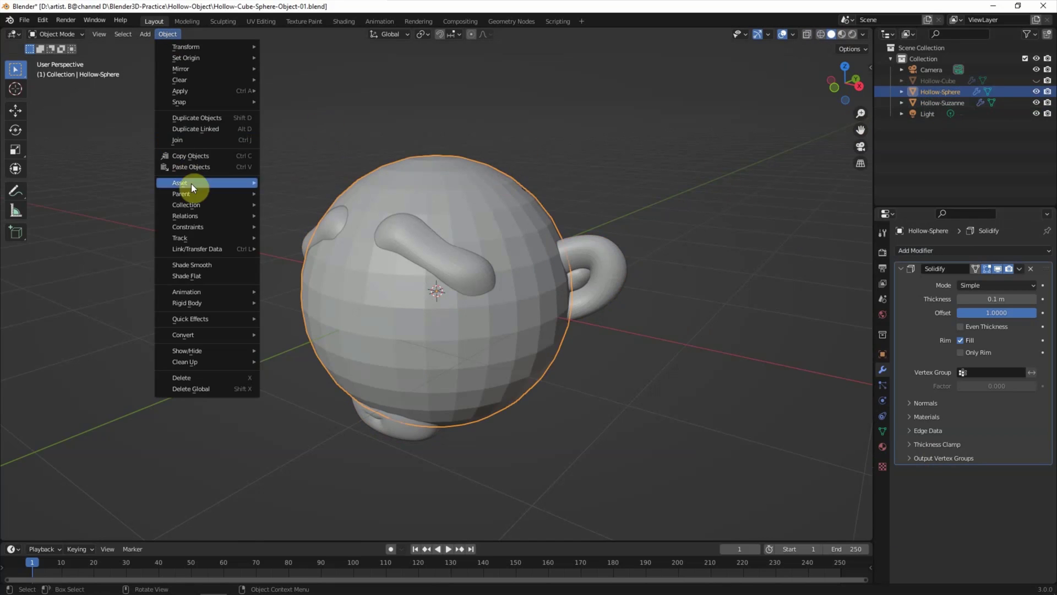
{"action": "left_click", "coordinate": [201, 266]}
{"action": "left_click", "coordinate": [947, 81]}
{"action": "left_click", "coordinate": [1036, 81]}
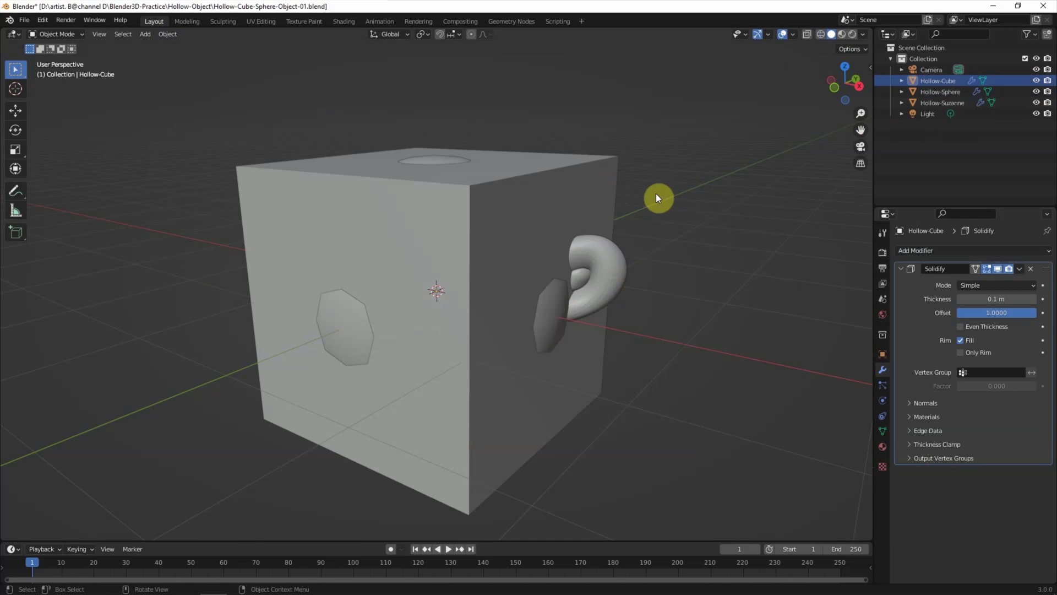
- Enlarge the bottom timeline area and turn it into a second 3D viewport
{"action": "left_click_drag", "start_coordinate": [248, 542], "coordinate": [110, 426]}
{"action": "left_click", "coordinate": [12, 437]}
{"action": "left_click", "coordinate": [56, 453]}
- In a side view, rotate Suzanne and lift it up out of the cube
{"action": "scroll", "coordinate": [552, 296], "scroll_direction": "down", "scroll_amount": 3}
{"action": "scroll", "coordinate": [553, 297], "scroll_direction": "down", "scroll_amount": 1}
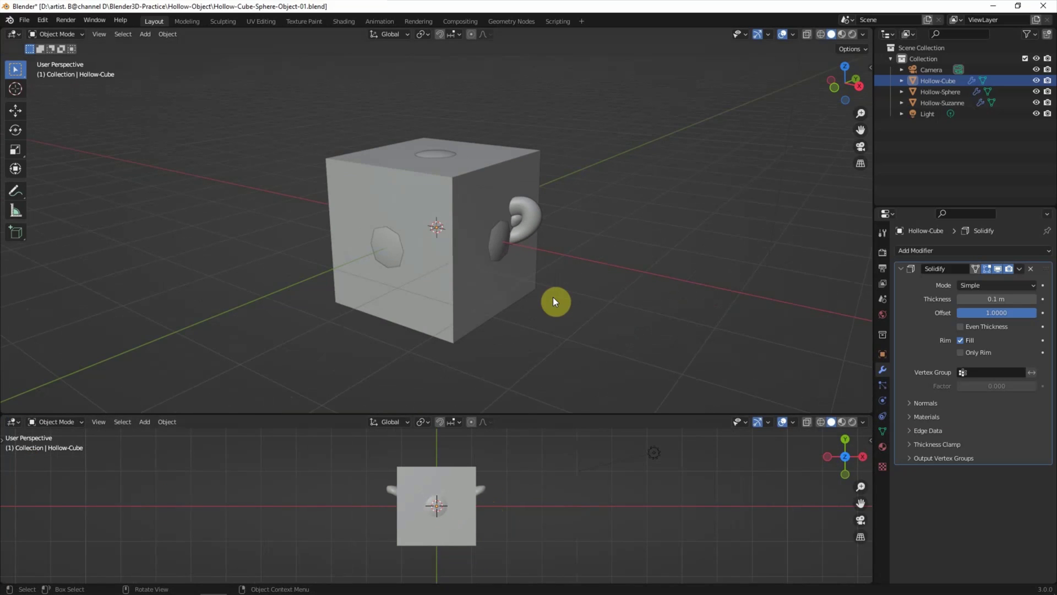
{"action": "left_click", "coordinate": [845, 439]}
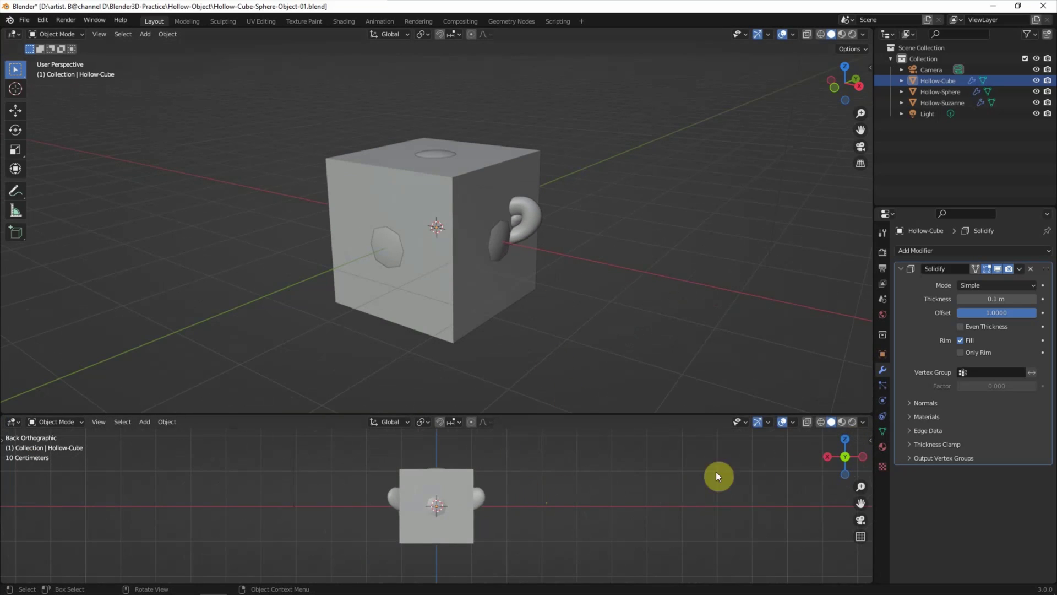
{"action": "left_click", "coordinate": [828, 457]}
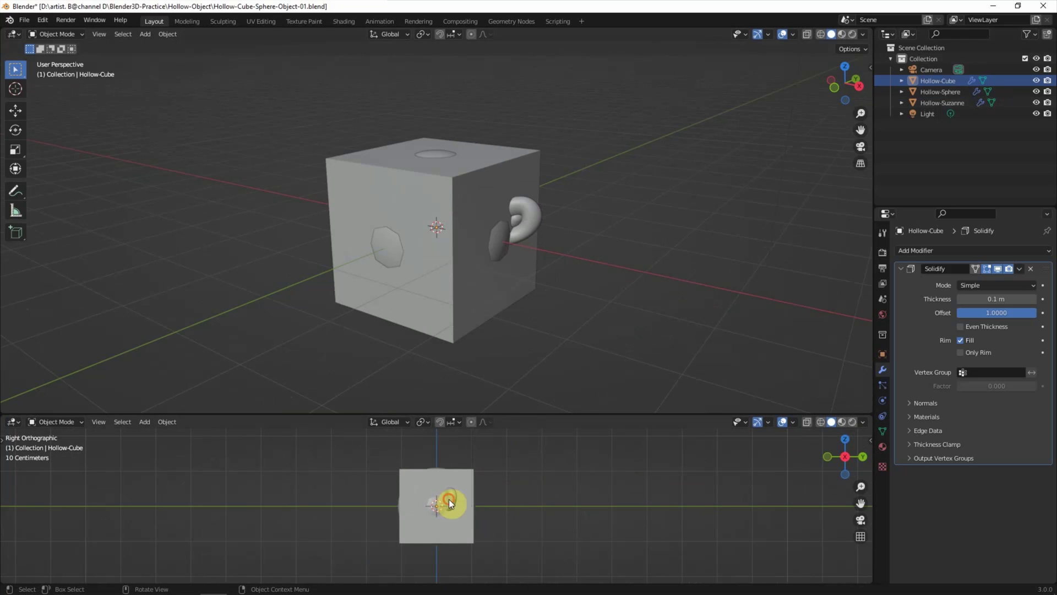
{"action": "left_click", "coordinate": [448, 499]}
{"action": "key", "text": "r"}
{"action": "left_click", "coordinate": [451, 573]}
{"action": "scroll", "coordinate": [318, 529], "scroll_direction": "up", "scroll_amount": 3}
{"action": "left_click_drag", "start_coordinate": [387, 544], "coordinate": [395, 489]}
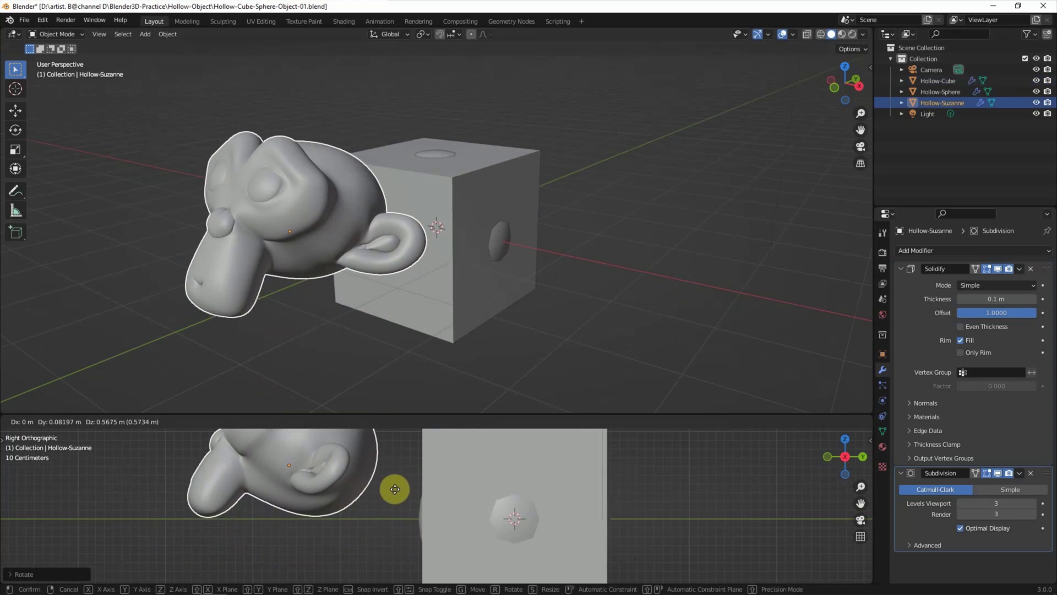
{"action": "scroll", "coordinate": [550, 488], "scroll_direction": "down", "scroll_amount": 2}
- Lift the hollow cube and place the sphere to the right of it
{"action": "left_click", "coordinate": [551, 501]}
{"action": "left_click_drag", "start_coordinate": [553, 513], "coordinate": [590, 447]}
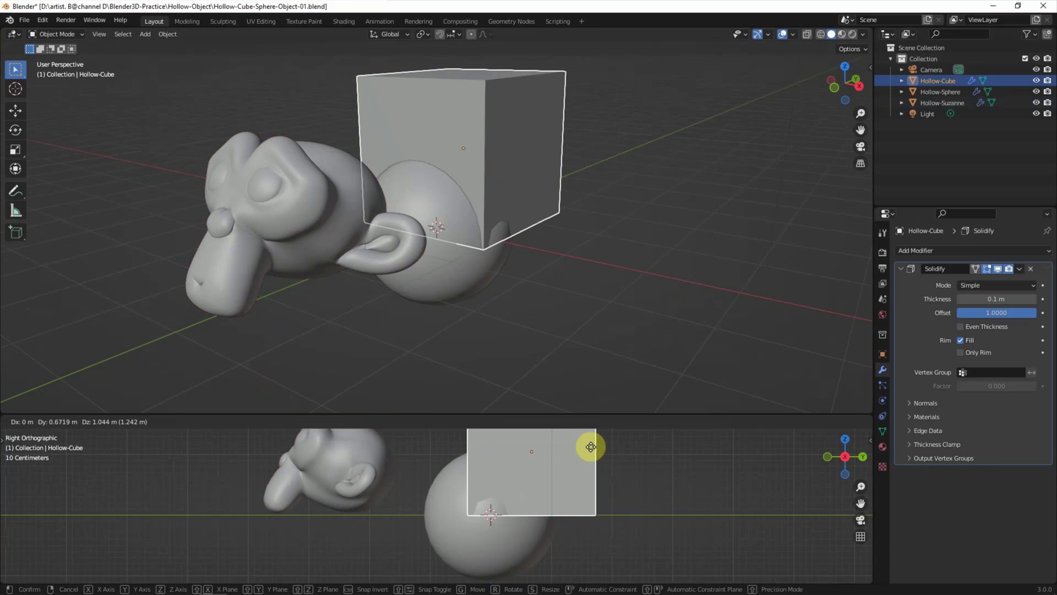
{"action": "left_click_drag", "start_coordinate": [477, 550], "coordinate": [440, 473]}
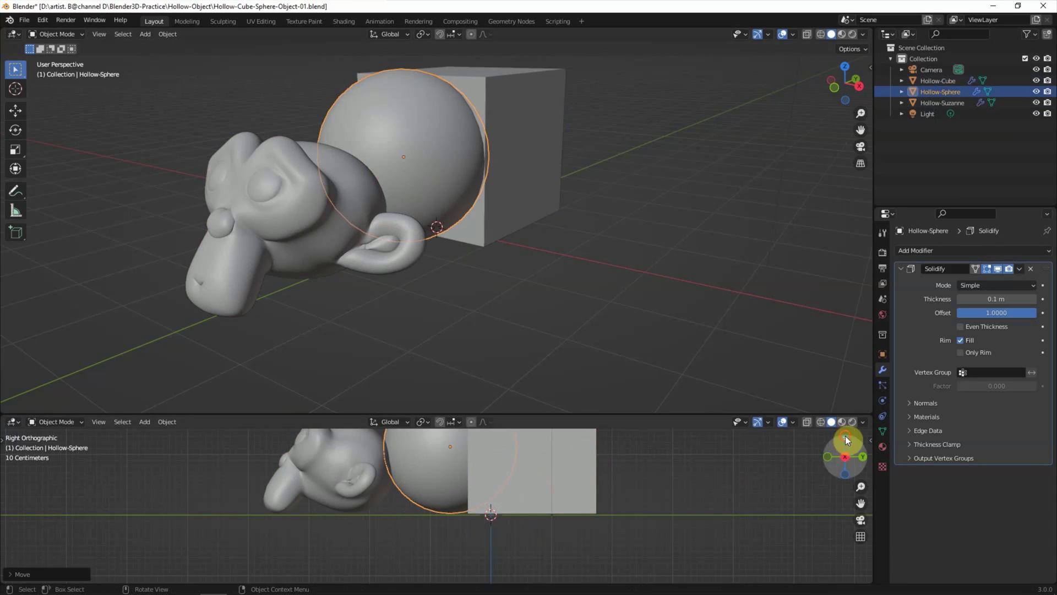
{"action": "left_click", "coordinate": [844, 435]}
{"action": "scroll", "coordinate": [569, 489], "scroll_direction": "down", "scroll_amount": 4}
{"action": "left_click_drag", "start_coordinate": [465, 513], "coordinate": [530, 508]}
- Turn Suzanne and the hollow cube to new angles about their vertical axes
{"action": "left_click", "coordinate": [472, 541]}
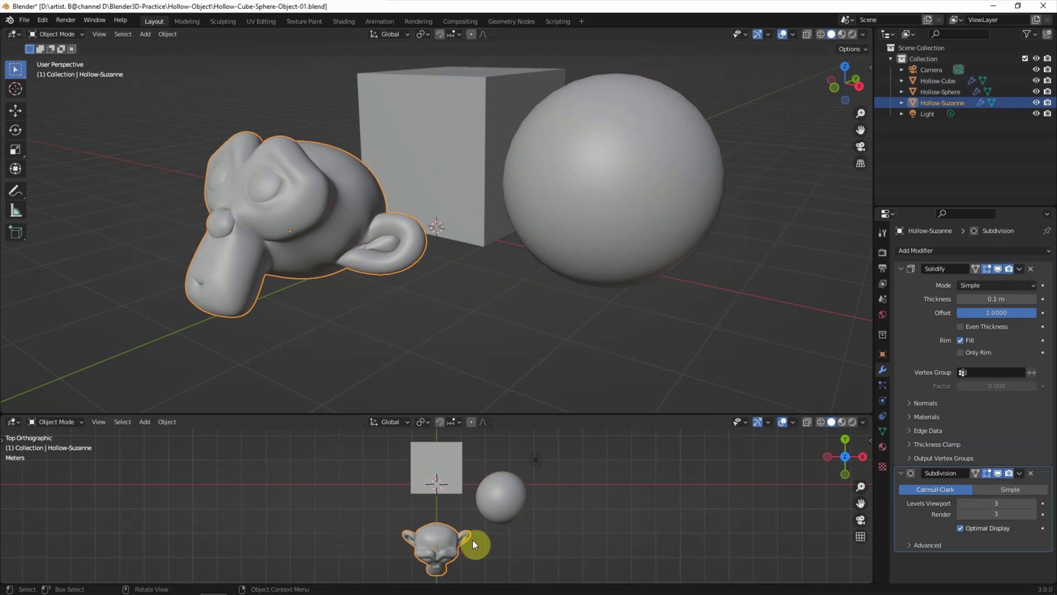
{"action": "key", "text": "r"}
{"action": "left_click", "coordinate": [469, 557]}
{"action": "left_click", "coordinate": [456, 460]}
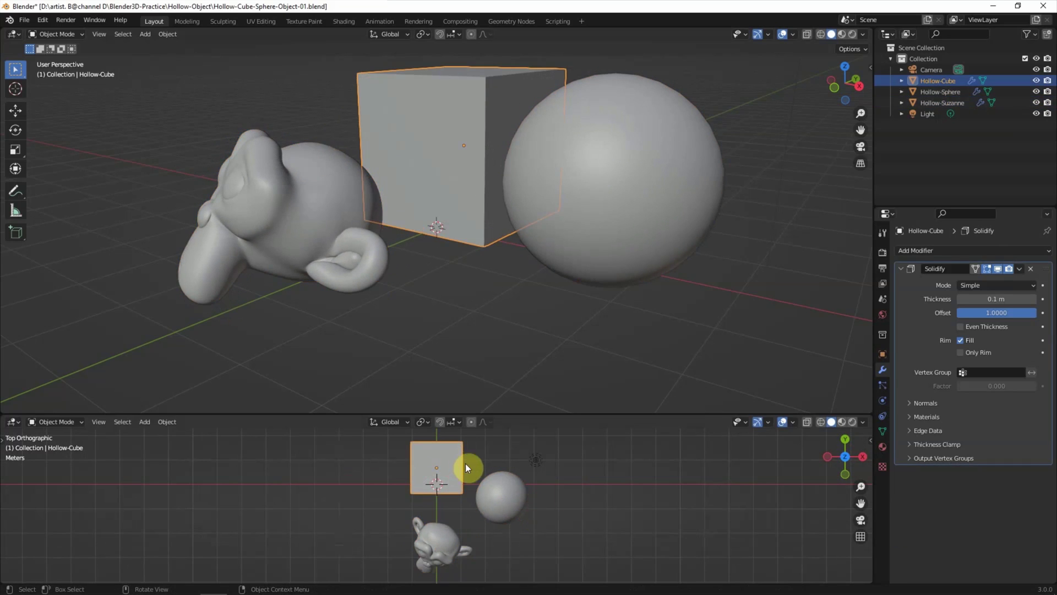
{"action": "key", "text": "r"}
{"action": "left_click", "coordinate": [547, 551]}
{"action": "middle_click_drag", "start_coordinate": [457, 365], "coordinate": [659, 299]}
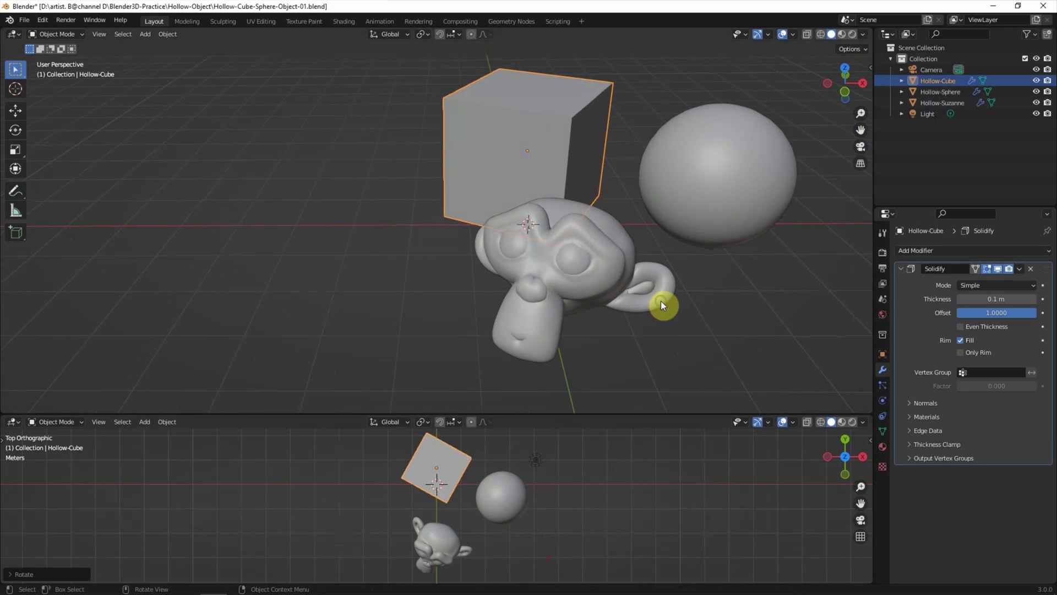
{"action": "left_click", "coordinate": [661, 300]}
- Add a plane and stretch it along the X axis to form a wide floor
{"action": "left_click", "coordinate": [148, 425]}
{"action": "left_click", "coordinate": [245, 406]}
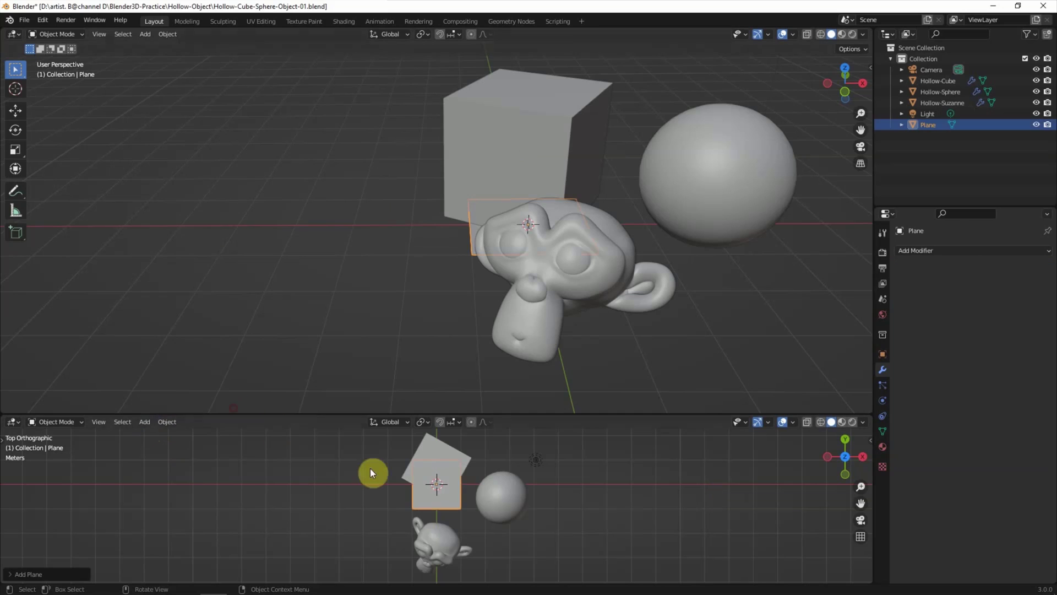
{"action": "key", "text": "s"}
{"action": "key", "text": "x"}
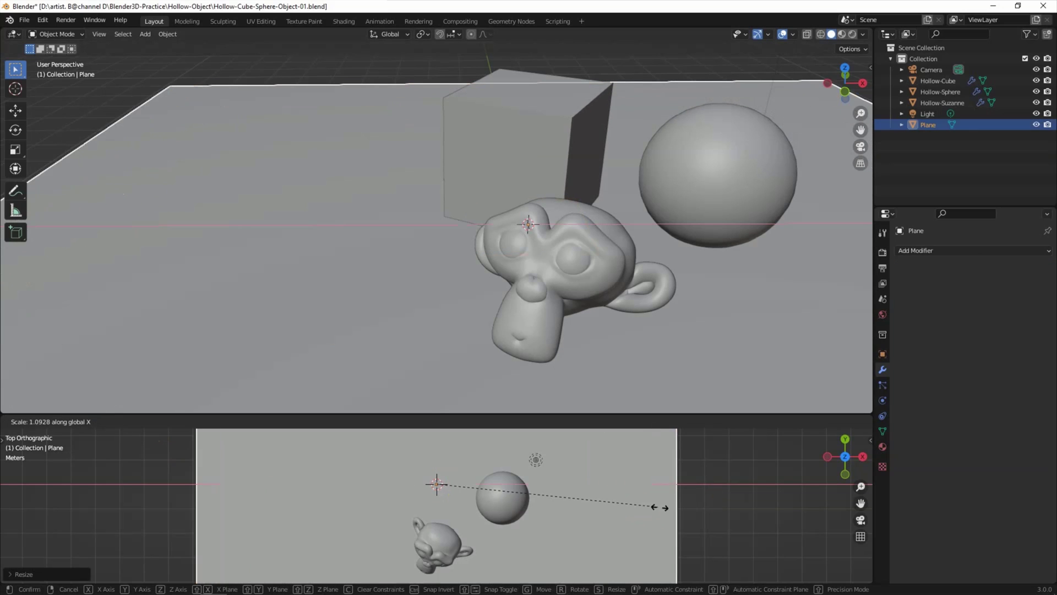
{"action": "left_click", "coordinate": [805, 514]}
{"action": "mouse_move", "coordinate": [804, 514]}
{"action": "middle_mouse_down"}
{"action": "mouse_move", "coordinate": [571, 502]}
{"action": "mouse_move", "coordinate": [528, 454]}
{"action": "middle_mouse_up"}
- In Edit Mode, extrude the plane's back edge upward into a wall
{"action": "left_click", "coordinate": [55, 422]}
{"action": "left_click", "coordinate": [65, 445]}
{"action": "key", "text": "2"}
{"action": "key", "text": "ctrl+e"}
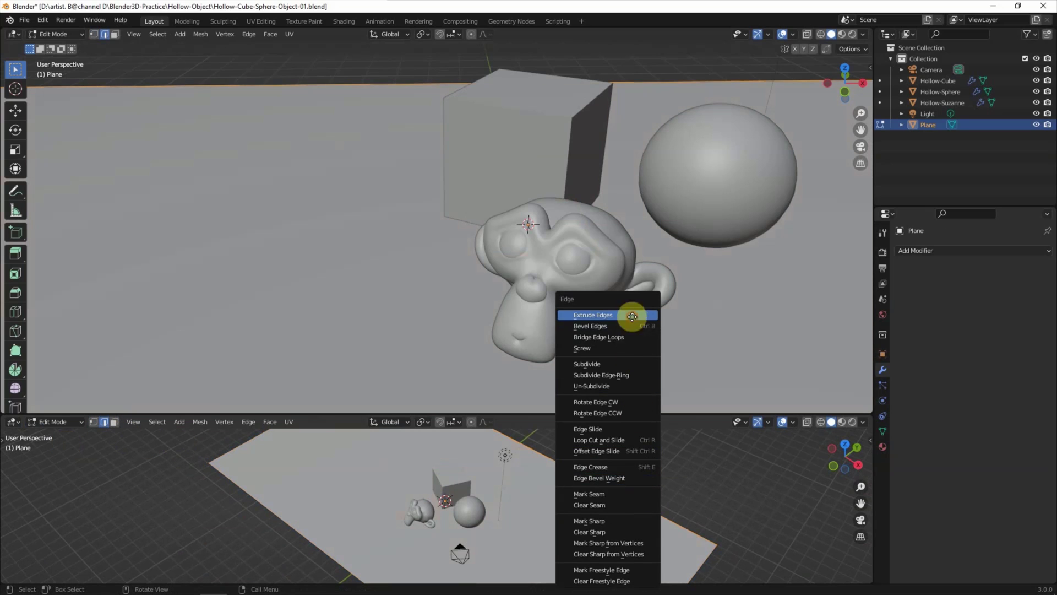
{"action": "left_click", "coordinate": [633, 316]}
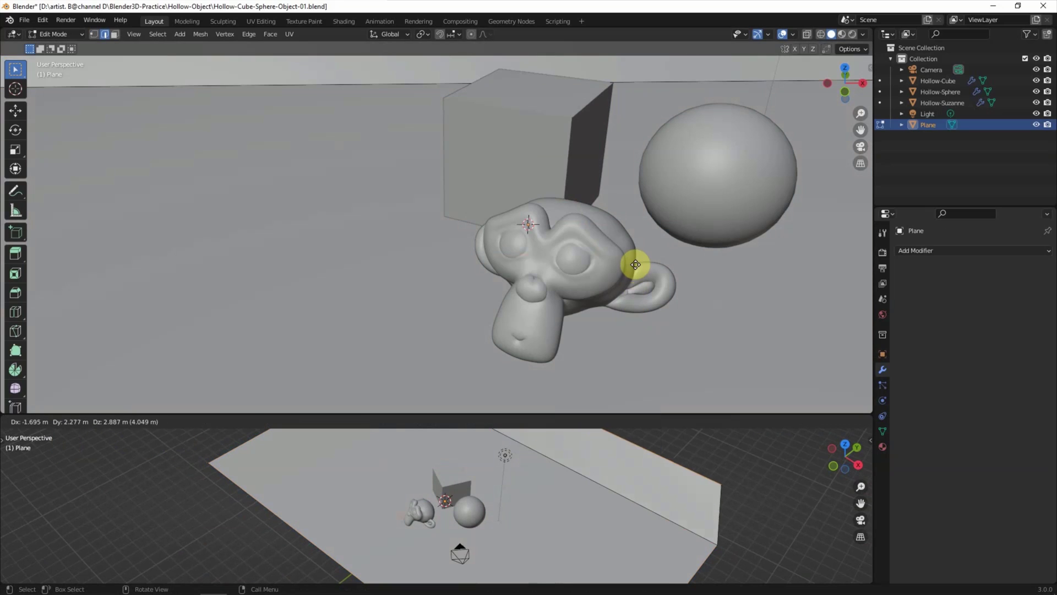
{"action": "left_click", "coordinate": [638, 206]}
- Bevel the floor-to-wall edge with 3 segments and shade the backdrop smooth
{"action": "middle_click_drag", "start_coordinate": [715, 491], "coordinate": [685, 503]}
{"action": "key", "text": "ctrl+b"}
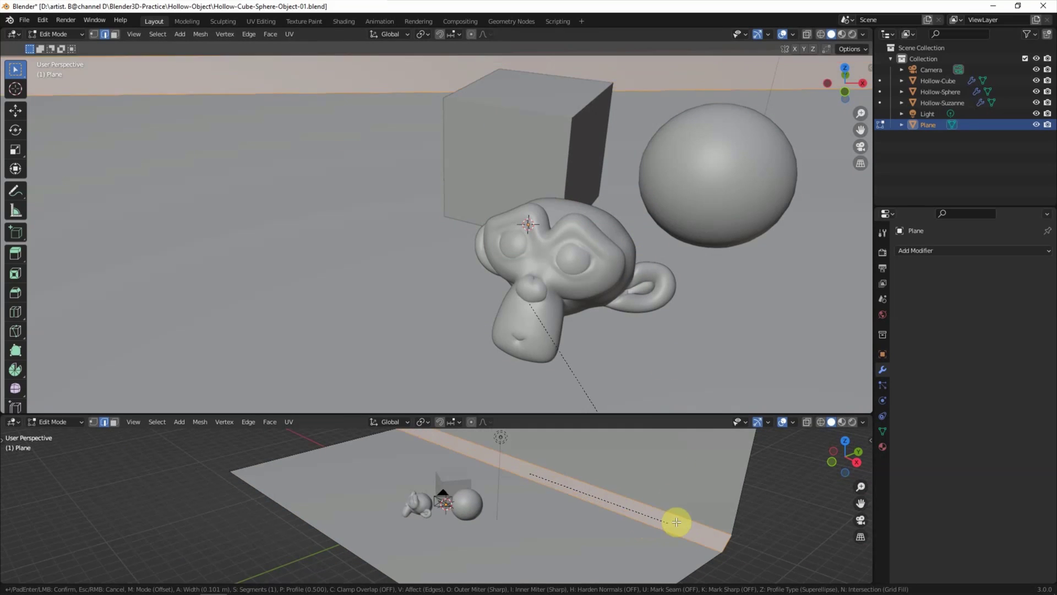
{"action": "left_click", "coordinate": [633, 513]}
{"action": "left_click", "coordinate": [46, 572]}
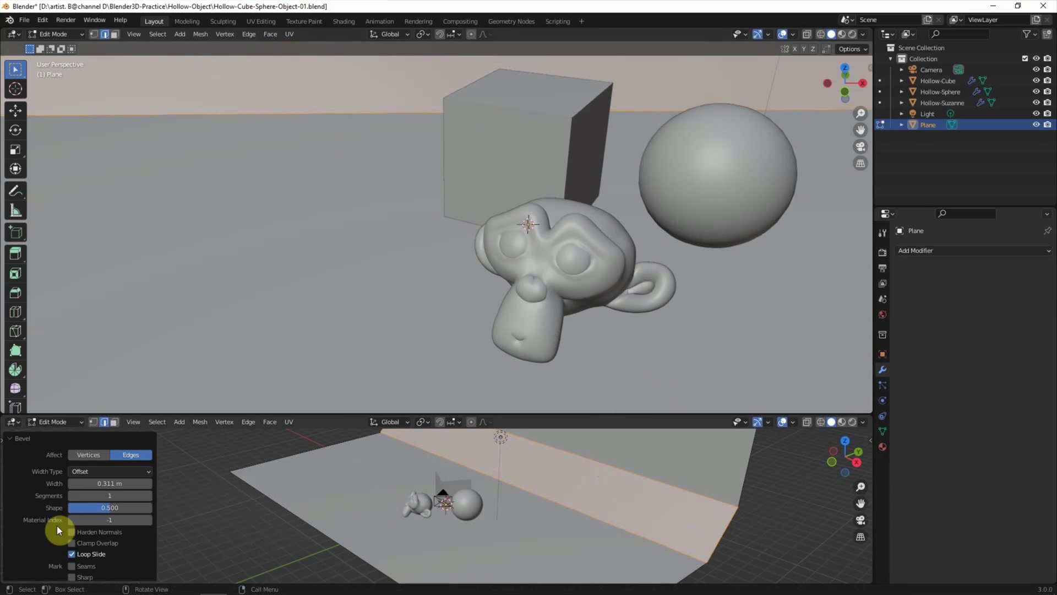
{"action": "left_click", "coordinate": [149, 495]}
{"action": "left_click", "coordinate": [55, 422]}
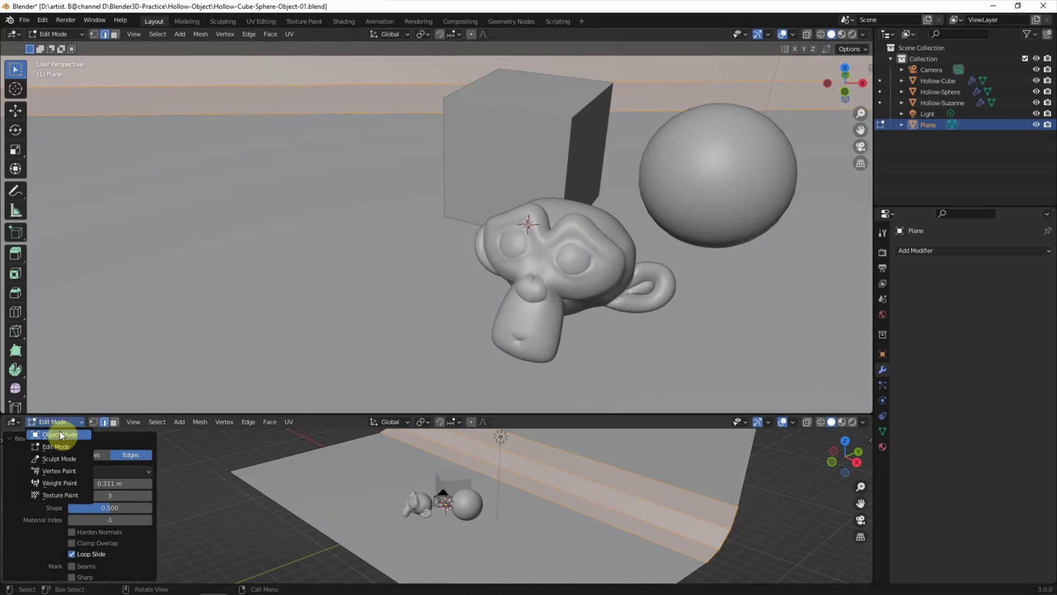
{"action": "left_click", "coordinate": [164, 421]}
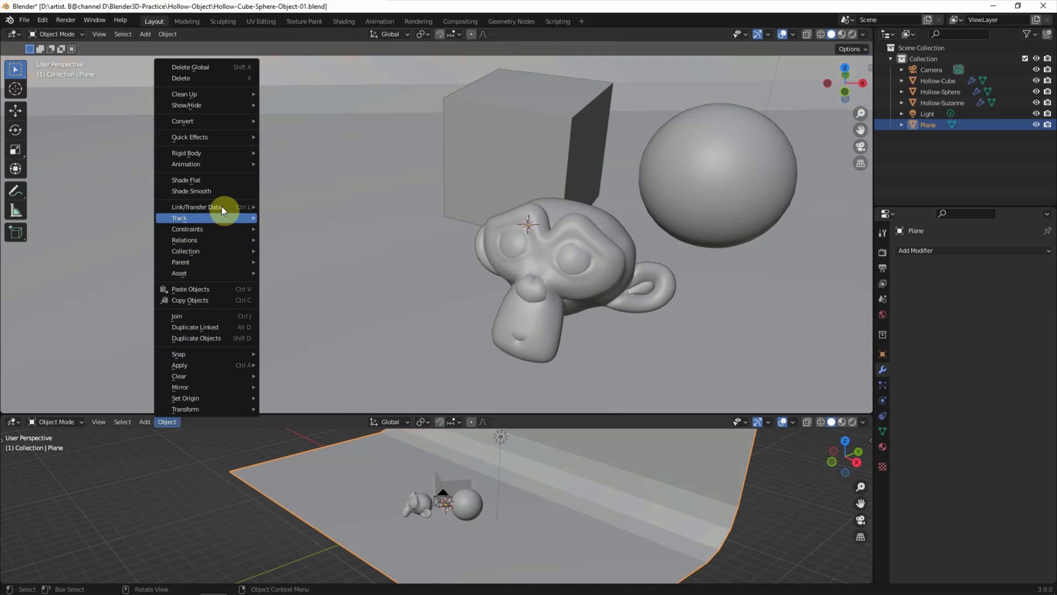
{"action": "left_click", "coordinate": [225, 190]}
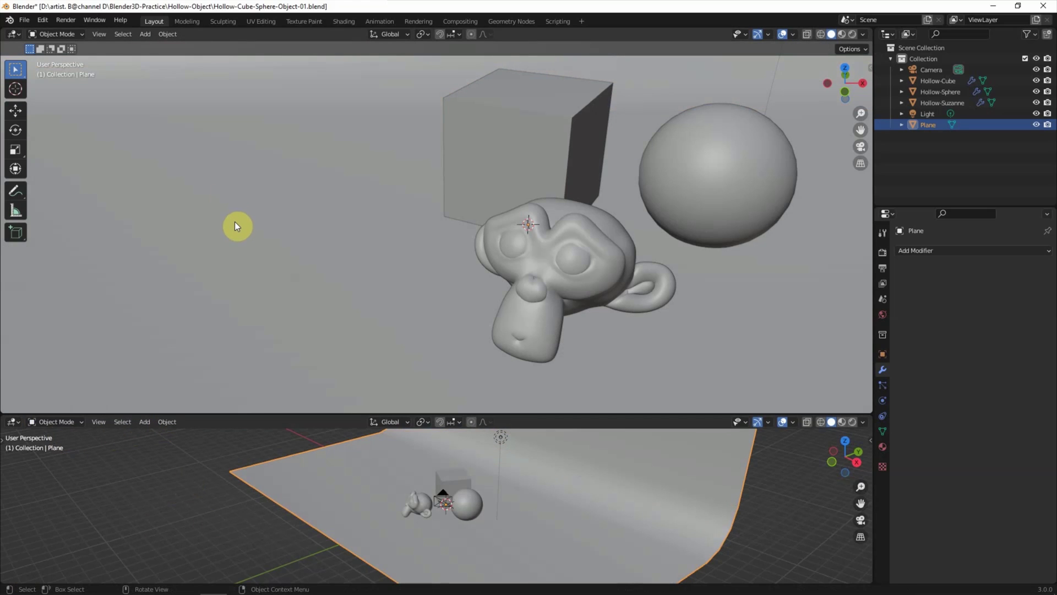
- Set the render engine to Cycles and preview the viewport in Rendered shading
{"action": "left_click", "coordinate": [877, 250]}
{"action": "left_click", "coordinate": [982, 250]}
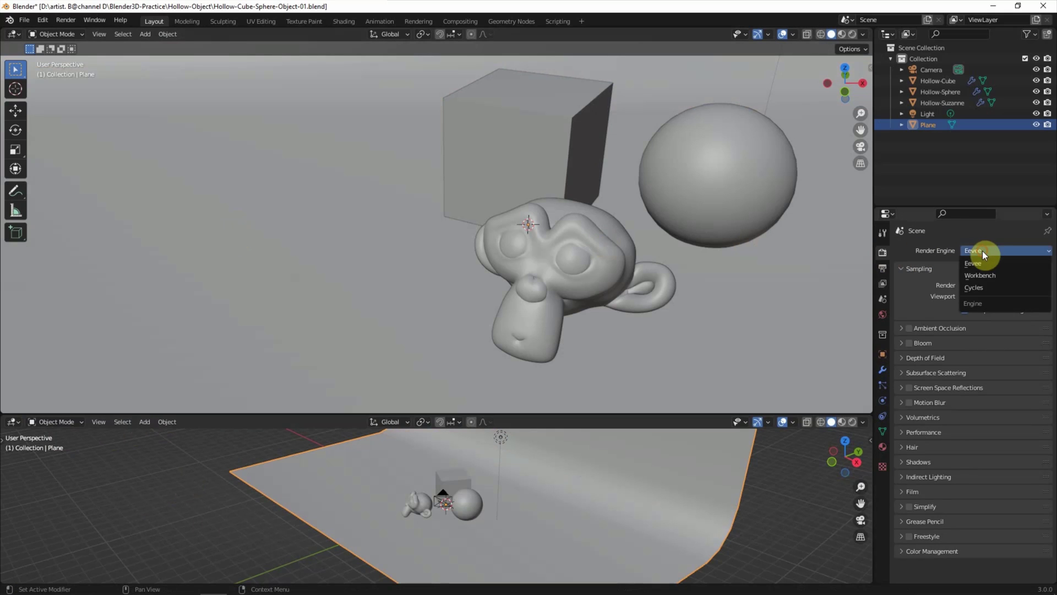
{"action": "left_click", "coordinate": [980, 285]}
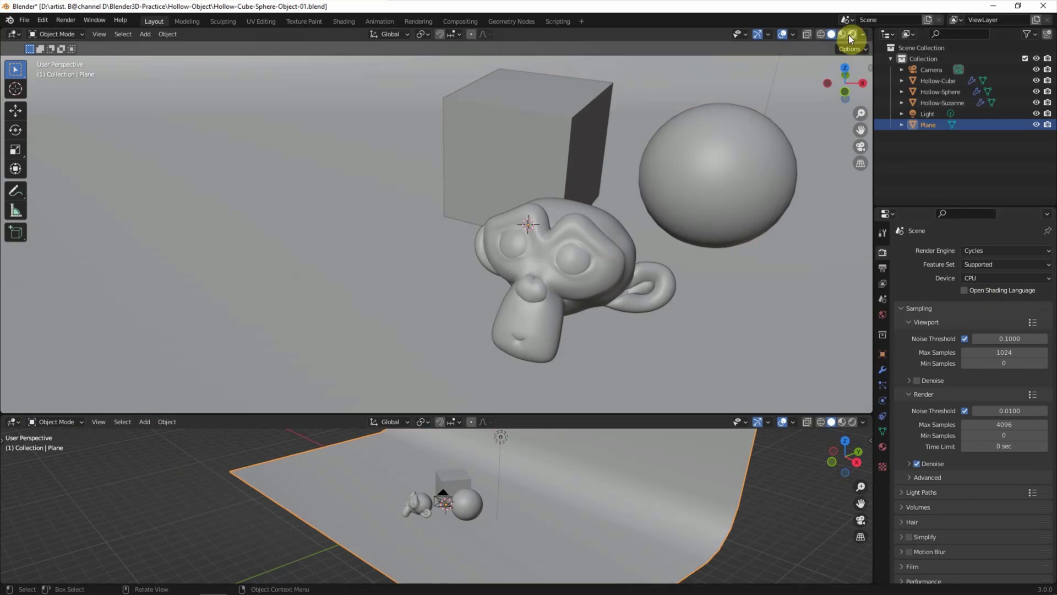
{"action": "left_click", "coordinate": [851, 35]}
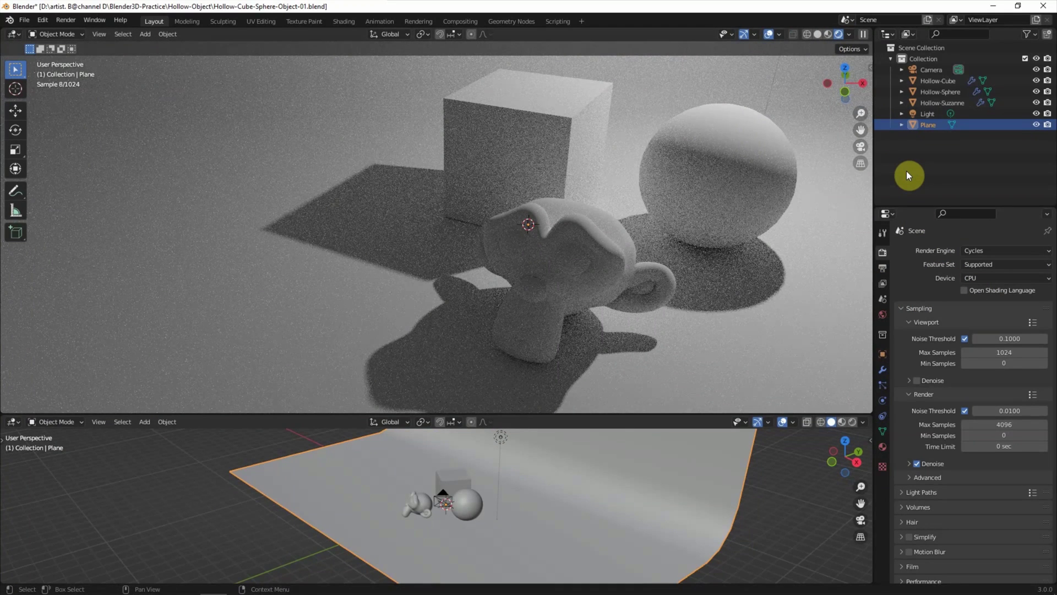
- Change the scene light to an Area light with Disk shape
{"action": "left_click", "coordinate": [925, 113]}
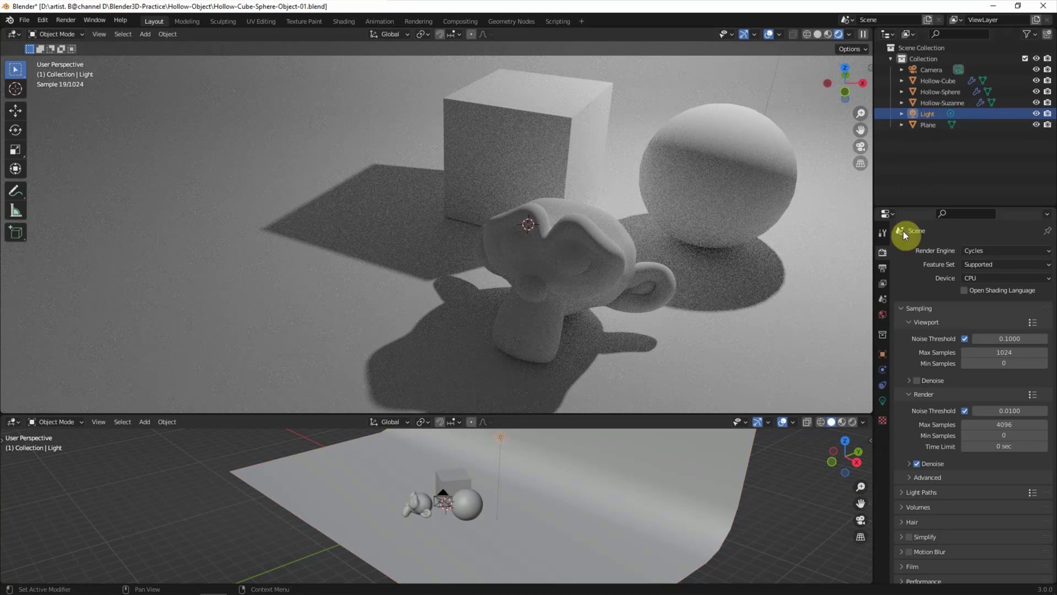
{"action": "left_click", "coordinate": [883, 400]}
{"action": "left_click", "coordinate": [1029, 300]}
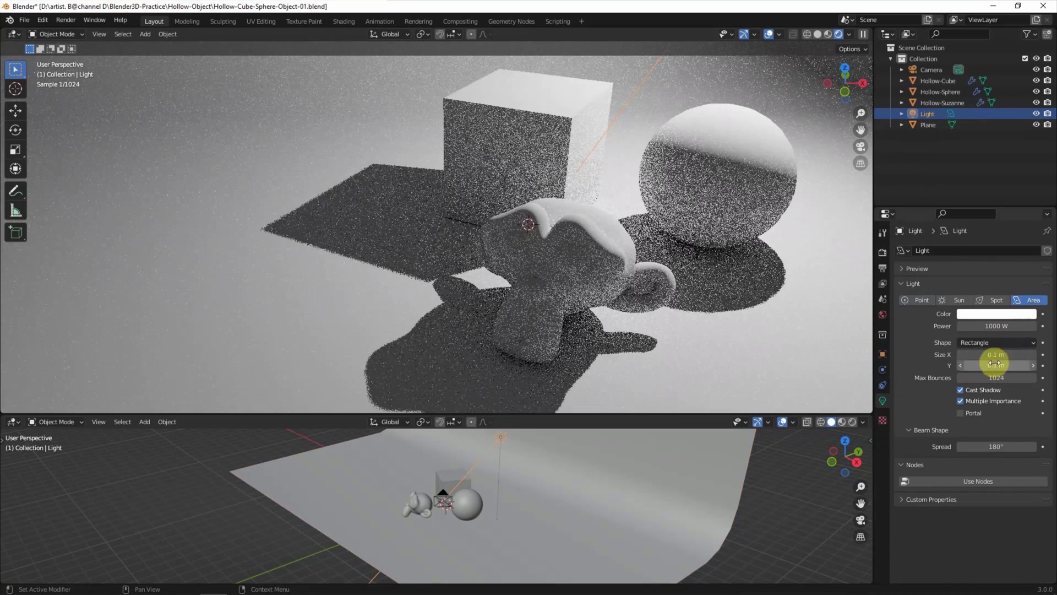
{"action": "left_click", "coordinate": [996, 344]}
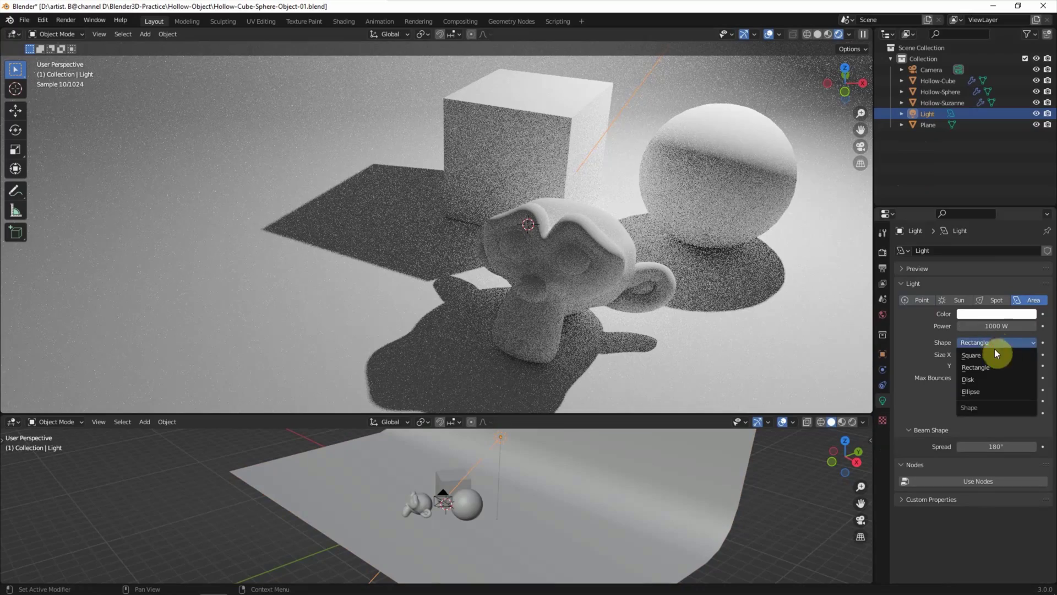
{"action": "left_click", "coordinate": [993, 379]}
- Make the light 10 m across, move it up-left and tilt it toward the objects
{"action": "left_click_drag", "start_coordinate": [989, 355], "coordinate": [998, 355]}
{"action": "left_click", "coordinate": [832, 461]}
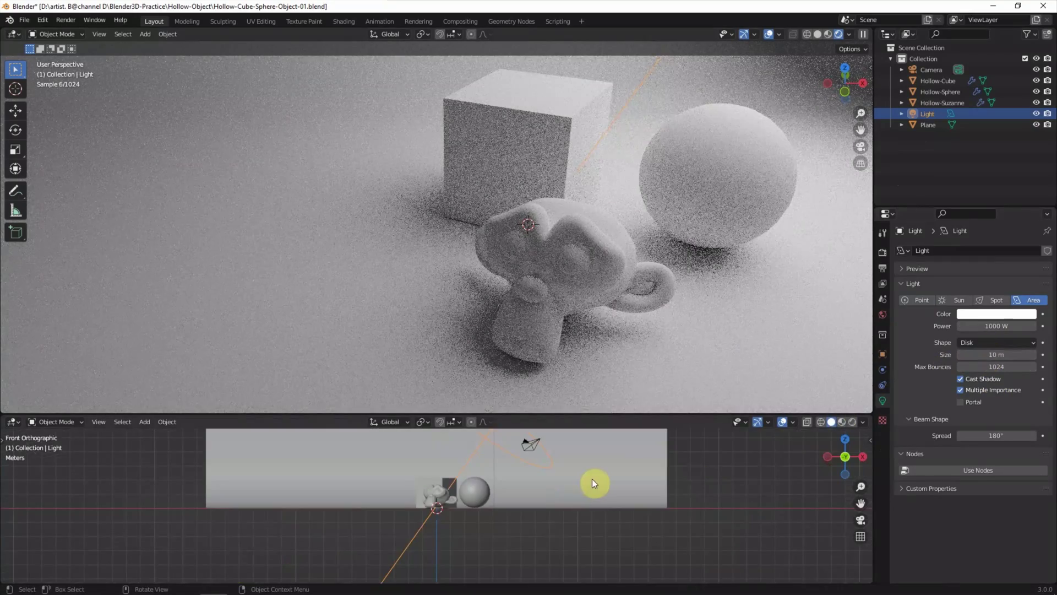
{"action": "left_click_drag", "start_coordinate": [606, 414], "coordinate": [607, 346]}
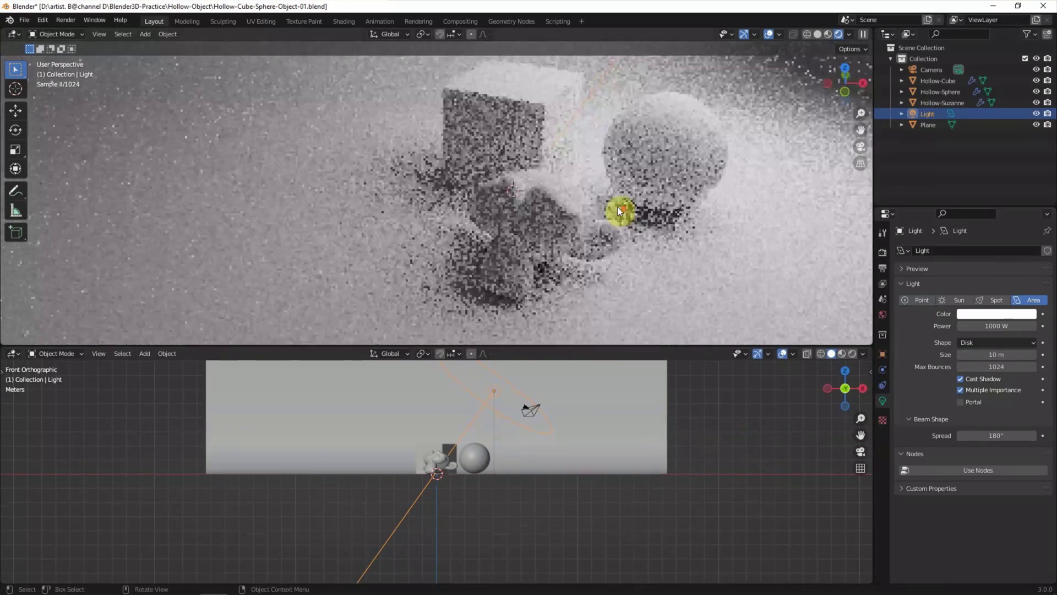
{"action": "left_click", "coordinate": [779, 34]}
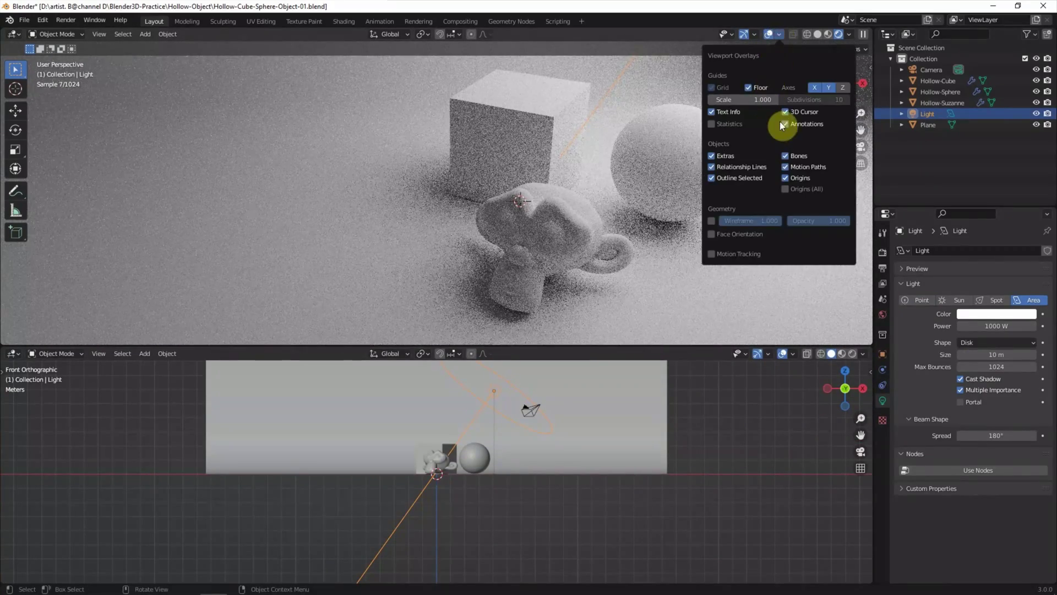
{"action": "left_click", "coordinate": [731, 391]}
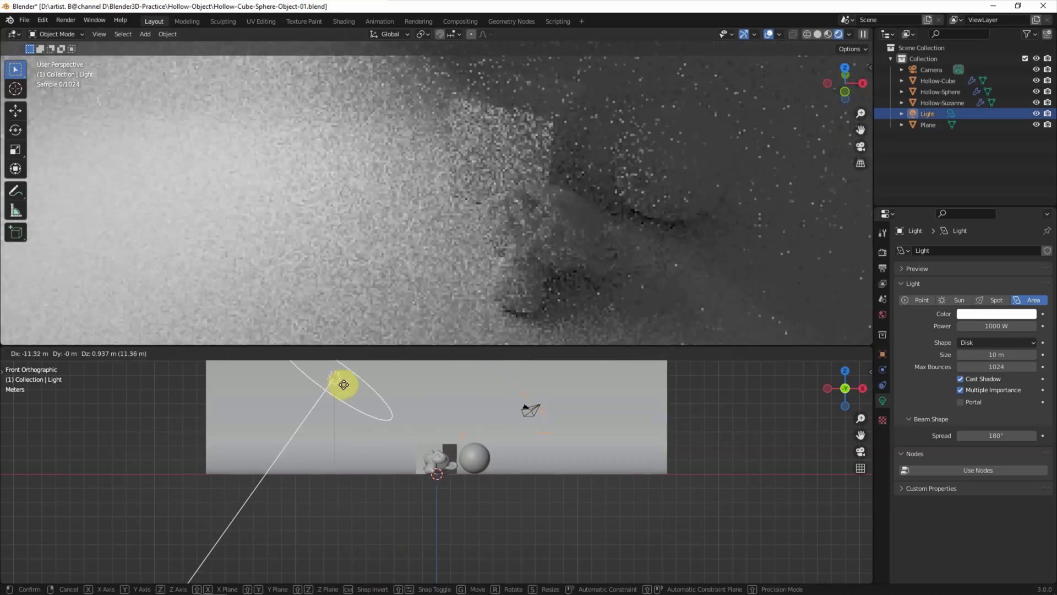
{"action": "left_click_drag", "start_coordinate": [494, 388], "coordinate": [329, 378]}
{"action": "key", "text": "r"}
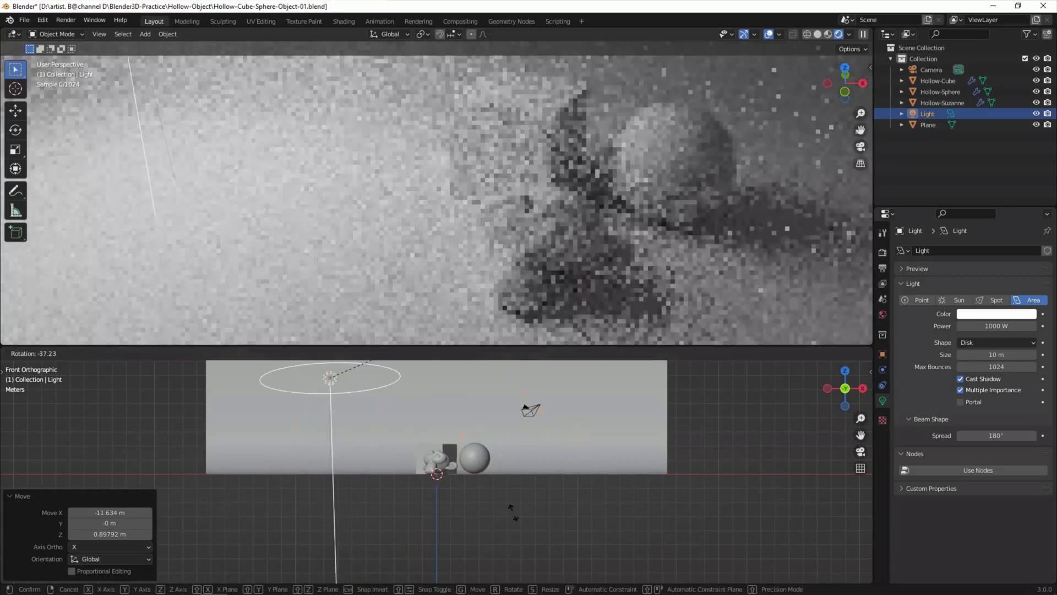
{"action": "left_click", "coordinate": [359, 524]}
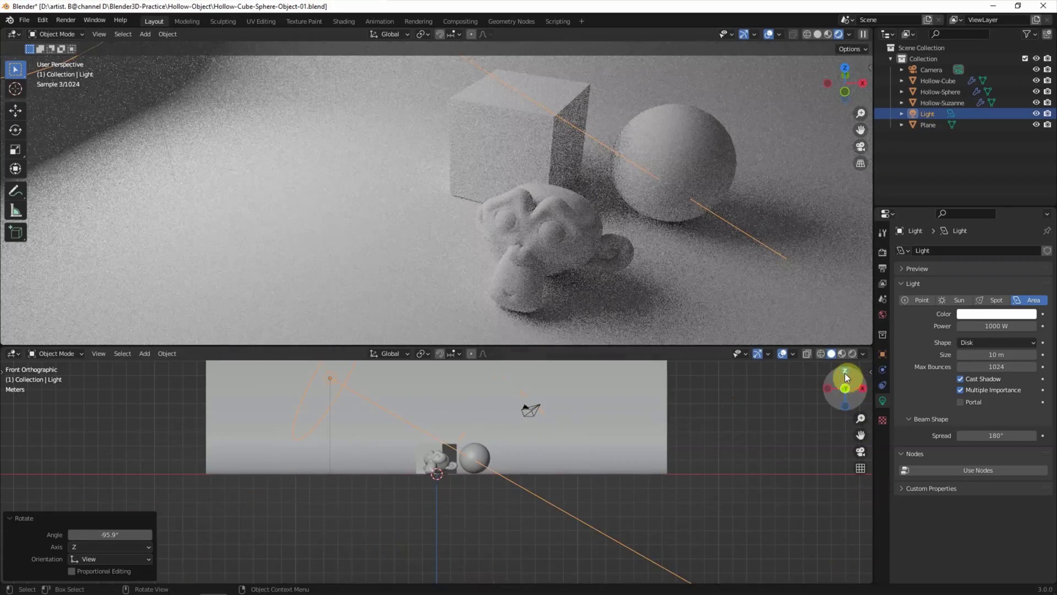
- From the top view, reposition the light and turn it toward the objects
{"action": "left_click", "coordinate": [846, 376]}
{"action": "key", "text": "g"}
{"action": "left_click", "coordinate": [728, 515]}
{"action": "key", "text": "g"}
{"action": "left_click", "coordinate": [726, 511]}
{"action": "key", "text": "r"}
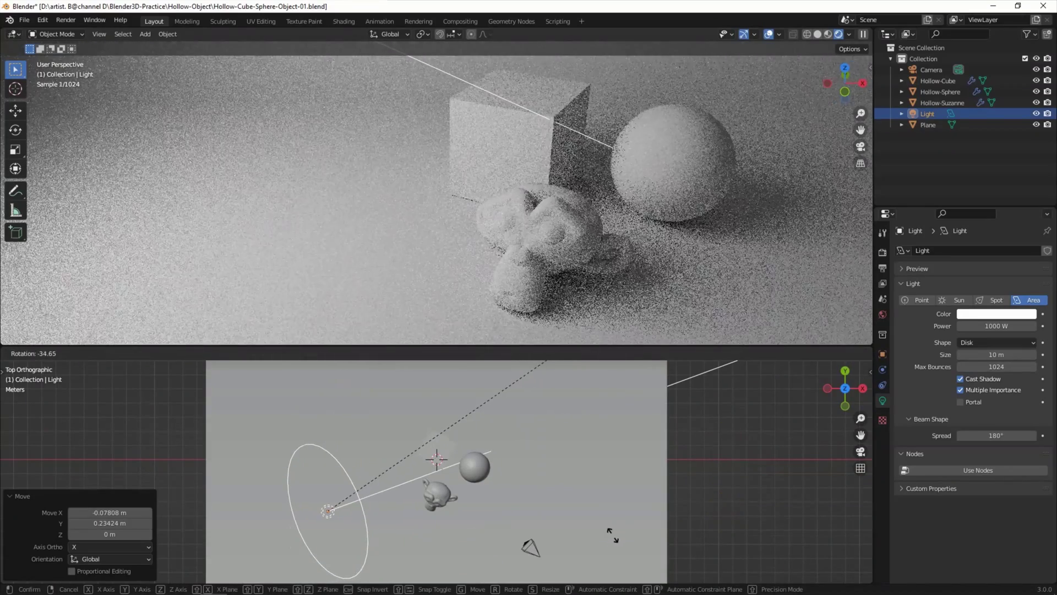
{"action": "left_click", "coordinate": [612, 535]}
- Raise the light power to 2500 W and hide Extras in the viewport overlays
{"action": "left_click", "coordinate": [984, 325]}
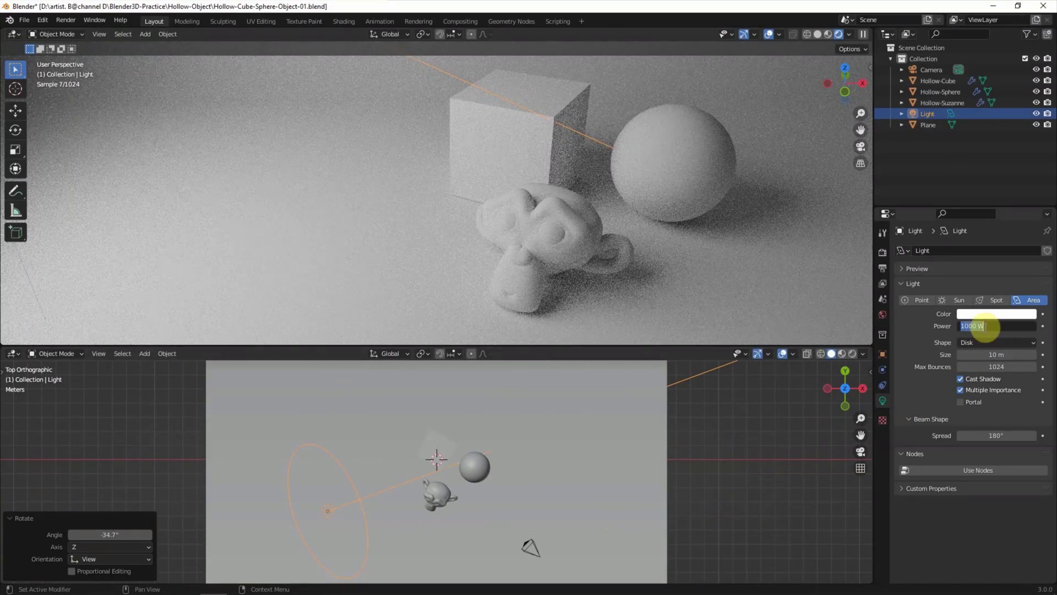
{"action": "type", "text": "500"}
{"action": "key", "text": "Return"}
{"action": "left_click", "coordinate": [751, 408]}
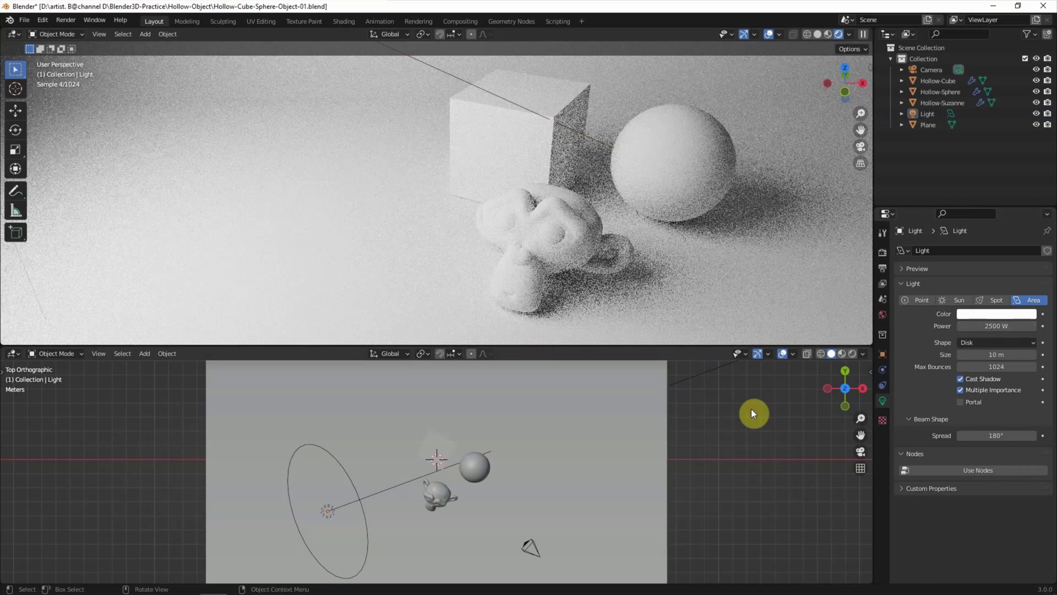
{"action": "left_click", "coordinate": [778, 34]}
{"action": "left_click", "coordinate": [712, 155]}
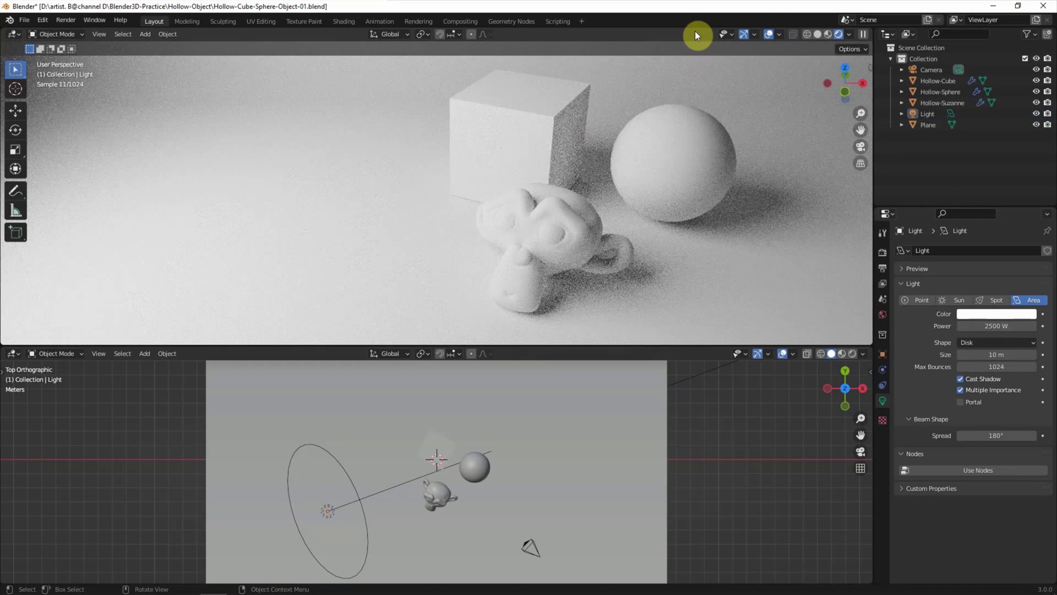
{"action": "left_click", "coordinate": [569, 225]}
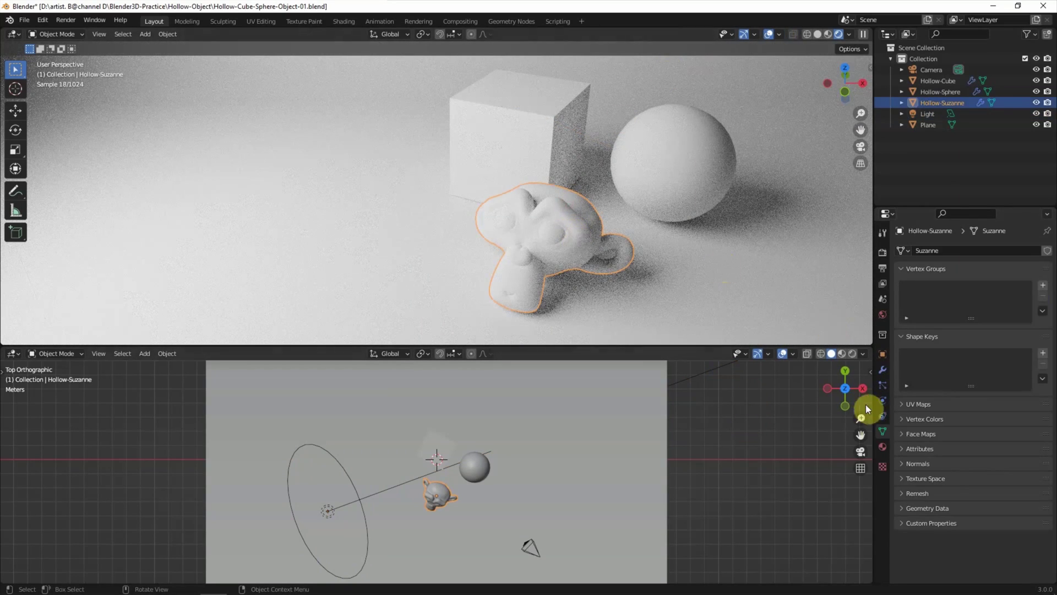
- Rename Suzanne's material to Glass-Blue and raise its Transmission to 1
{"action": "left_click", "coordinate": [882, 447]}
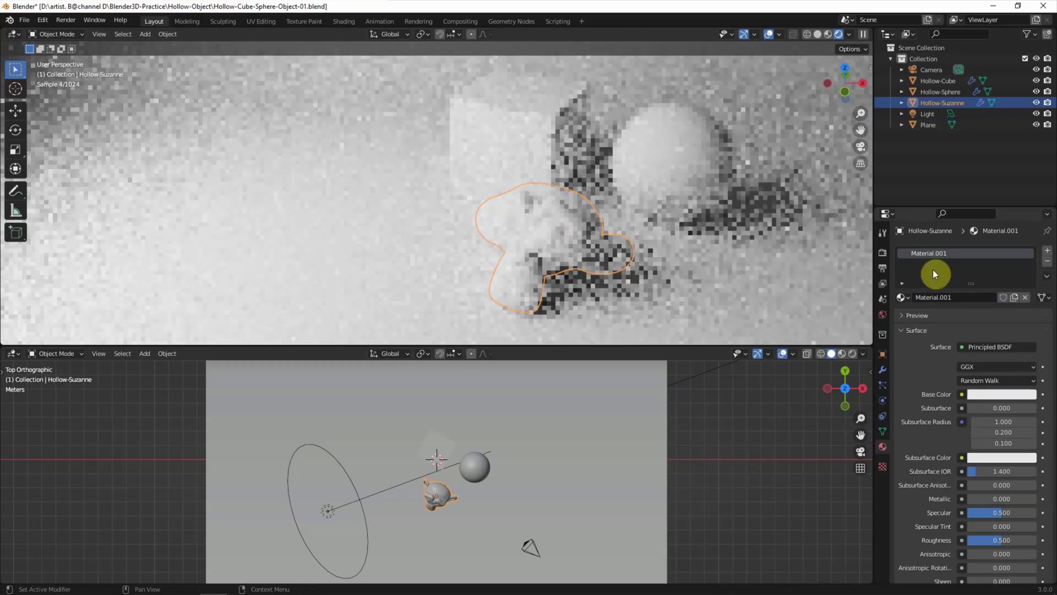
{"action": "double_click", "coordinate": [928, 252]}
{"action": "type", "text": "Glass-Blue"}
{"action": "key", "text": "Return"}
{"action": "scroll", "coordinate": [914, 379], "scroll_direction": "down", "scroll_amount": 5}
{"action": "scroll", "coordinate": [914, 378], "scroll_direction": "down", "scroll_amount": 5}
{"action": "left_click_drag", "start_coordinate": [980, 431], "coordinate": [1035, 431]}
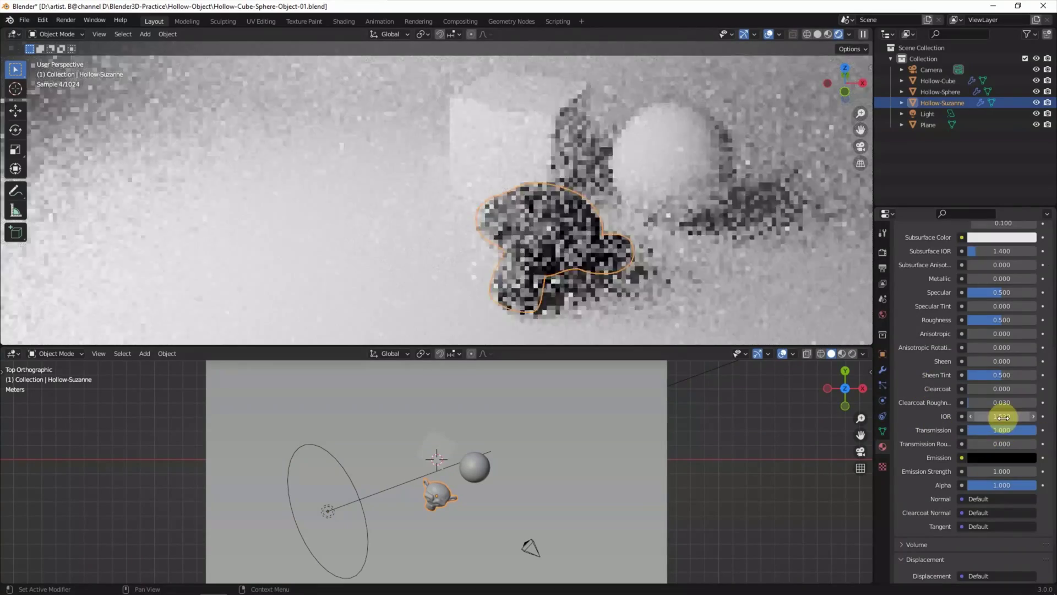
- Tint Suzanne's glass base colour teal, then select the hollow sphere
{"action": "scroll", "coordinate": [958, 347], "scroll_direction": "up", "scroll_amount": 2}
{"action": "scroll", "coordinate": [921, 355], "scroll_direction": "up", "scroll_amount": 7}
{"action": "left_click", "coordinate": [991, 371]}
{"action": "left_click", "coordinate": [982, 251]}
{"action": "left_click_drag", "start_coordinate": [982, 251], "coordinate": [981, 247]}
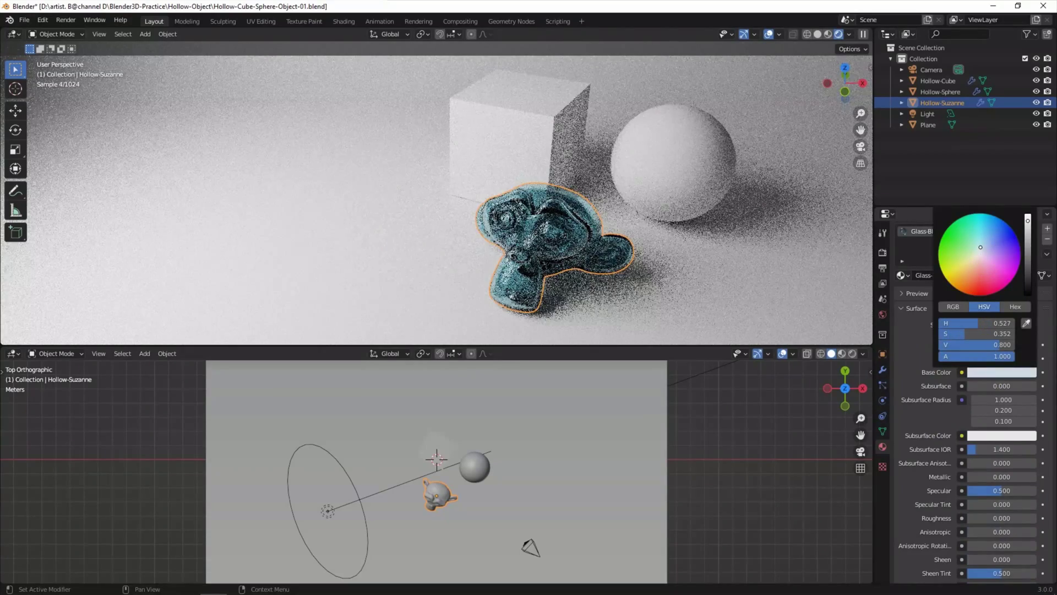
{"action": "left_click", "coordinate": [788, 430]}
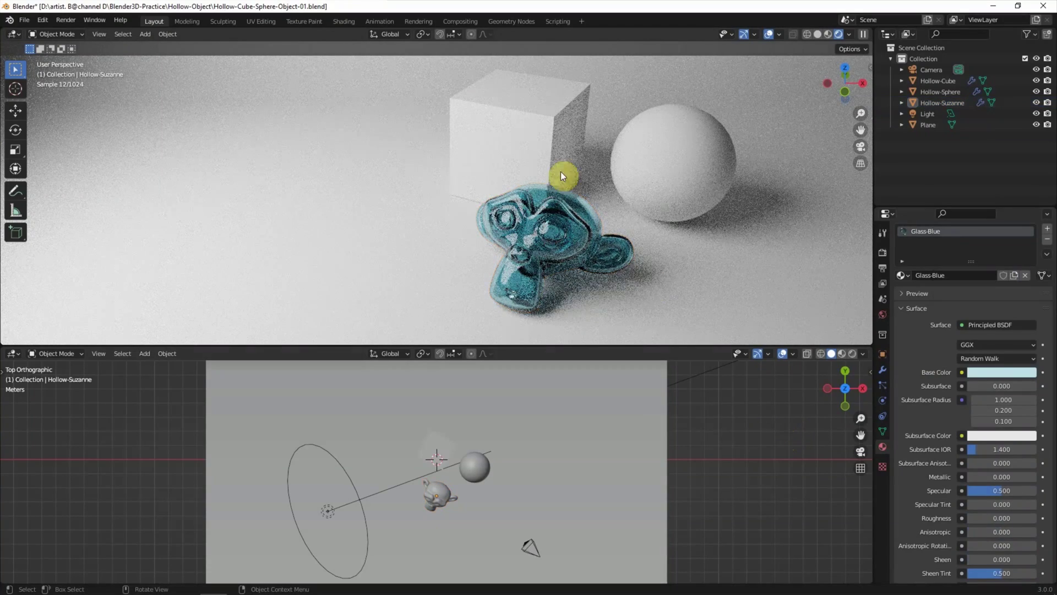
{"action": "left_click", "coordinate": [656, 138]}
{"action": "left_click", "coordinate": [903, 296]}
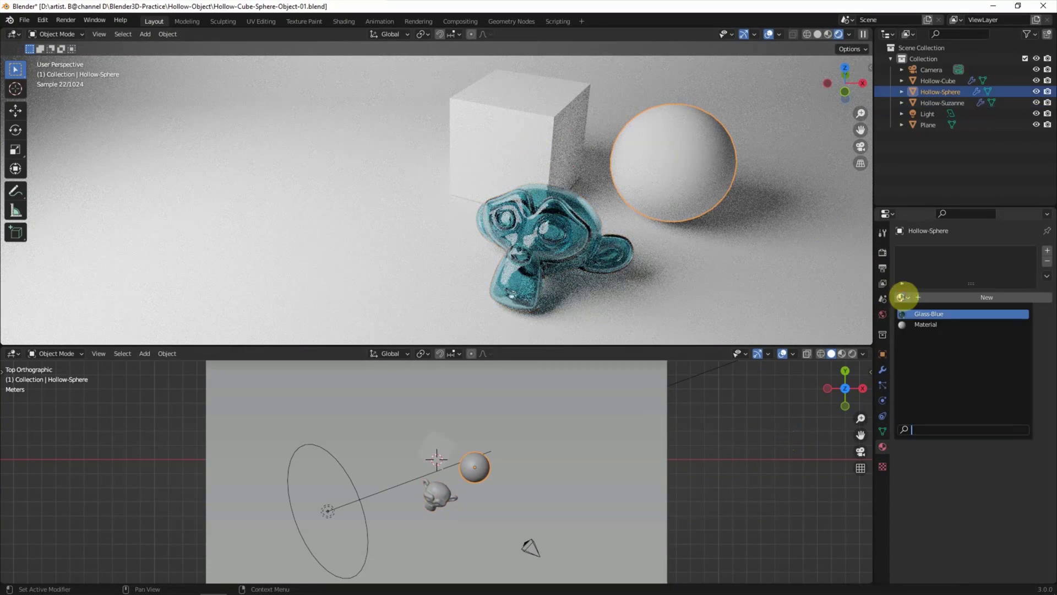
- Give the sphere its own copy of the glass named Glass-Purple, tinted purple
{"action": "left_click", "coordinate": [956, 315]}
{"action": "left_click", "coordinate": [990, 298]}
{"action": "type", "text": "Glass-Blue"}
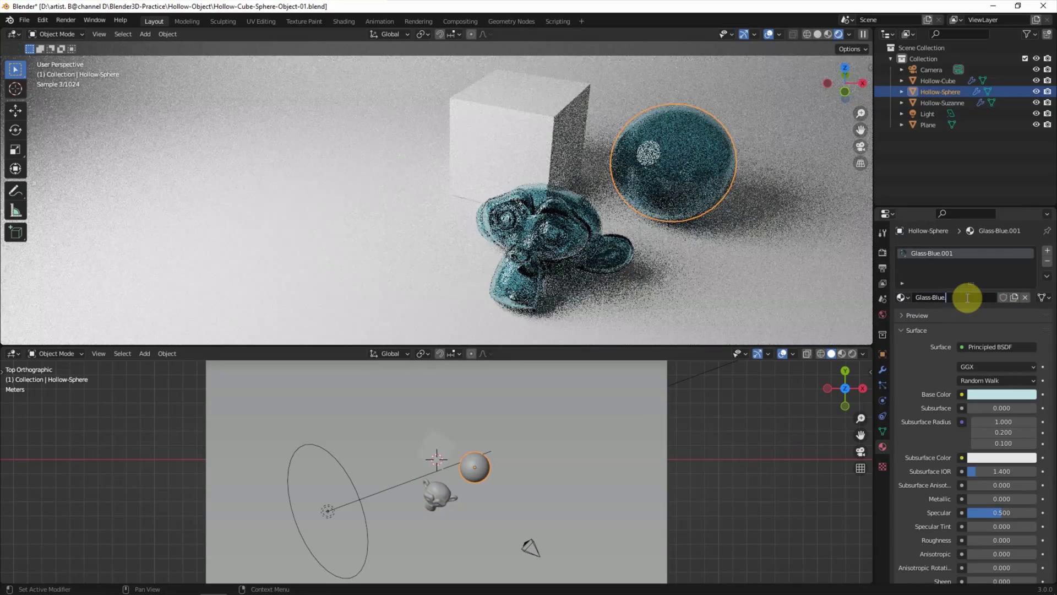
{"action": "key", "text": "Return"}
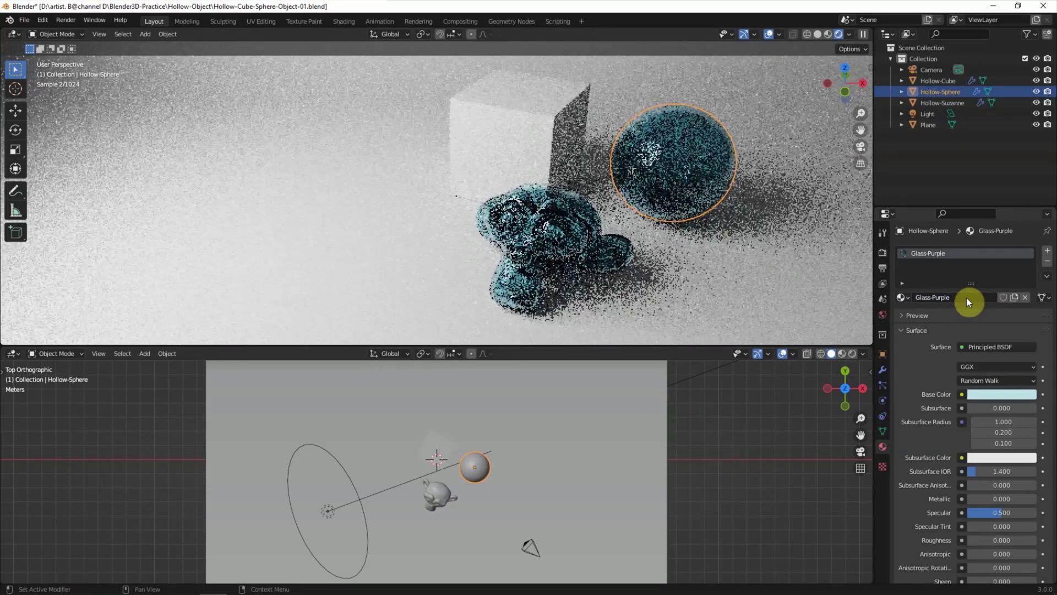
{"action": "left_click", "coordinate": [990, 394]}
{"action": "left_click_drag", "start_coordinate": [983, 272], "coordinate": [983, 276]}
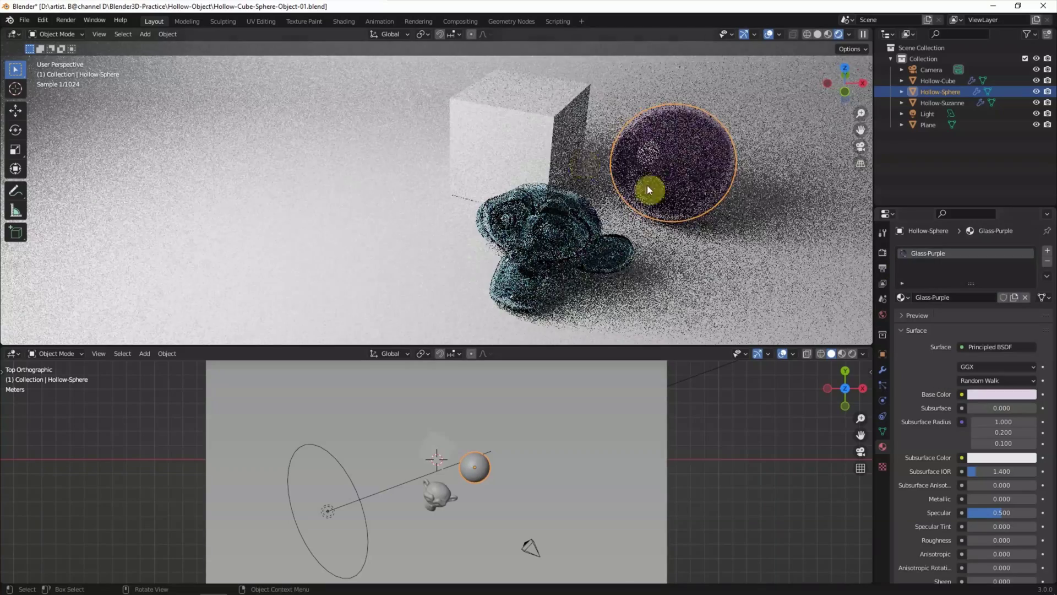
{"action": "left_click", "coordinate": [543, 141]}
- Give the cube its own glass copy named Glass-Red with a red base colour
{"action": "left_click", "coordinate": [931, 325]}
{"action": "double_click", "coordinate": [966, 297]}
{"action": "key", "text": "BackSpace"}
{"action": "key", "text": "BackSpace"}
{"action": "type", "text": "Red"}
{"action": "key", "text": "Return"}
{"action": "left_click", "coordinate": [981, 394]}
{"action": "left_click_drag", "start_coordinate": [984, 277], "coordinate": [981, 285]}
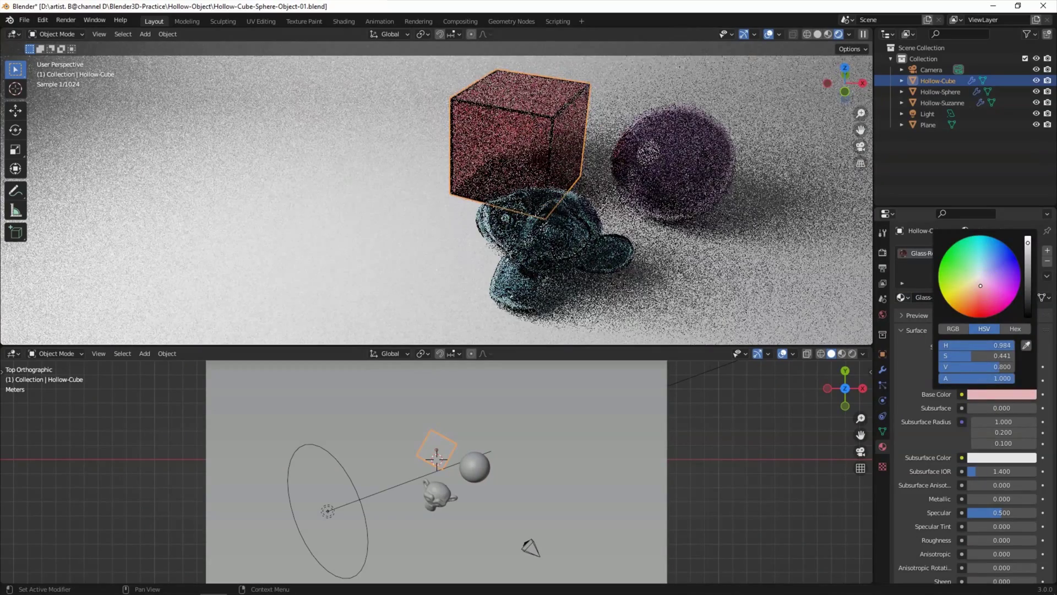
{"action": "left_click", "coordinate": [738, 428]}
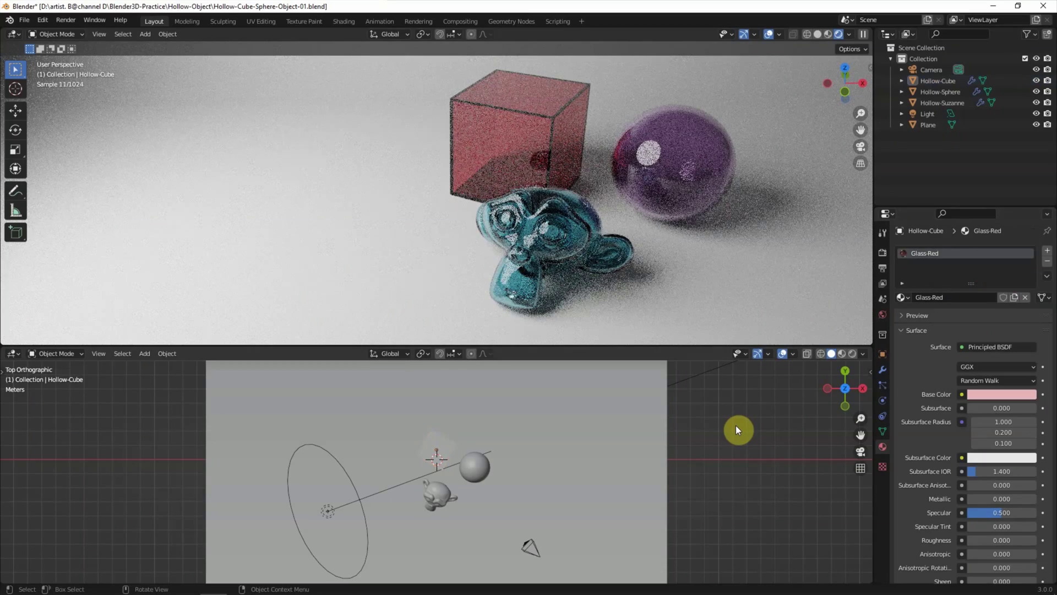
- Nudge the hollow cube slightly up and to the left
{"action": "left_click", "coordinate": [445, 444]}
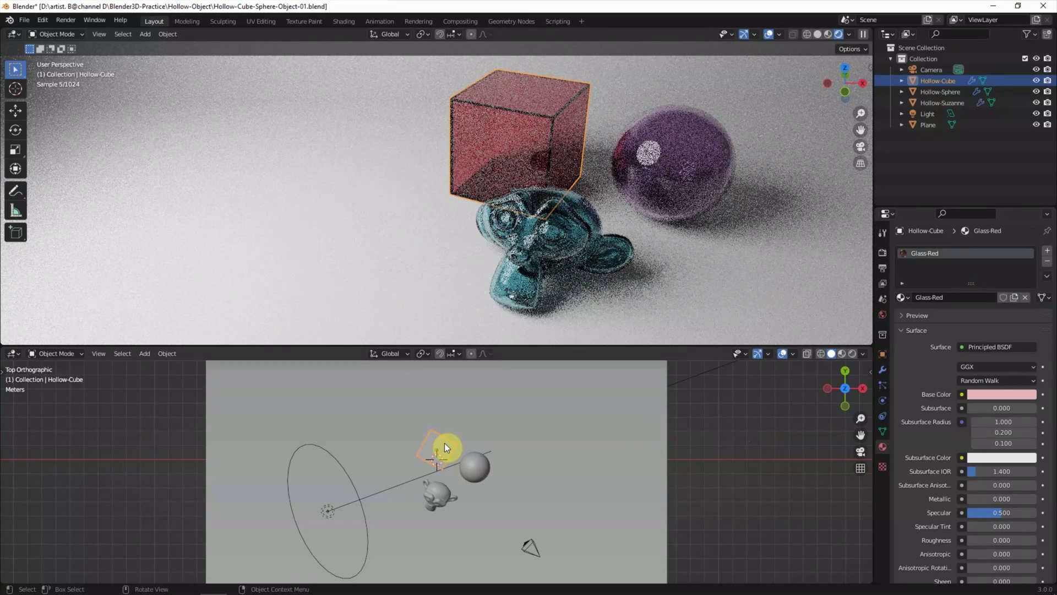
{"action": "left_click_drag", "start_coordinate": [445, 443], "coordinate": [434, 433]}
{"action": "left_click", "coordinate": [814, 417]}
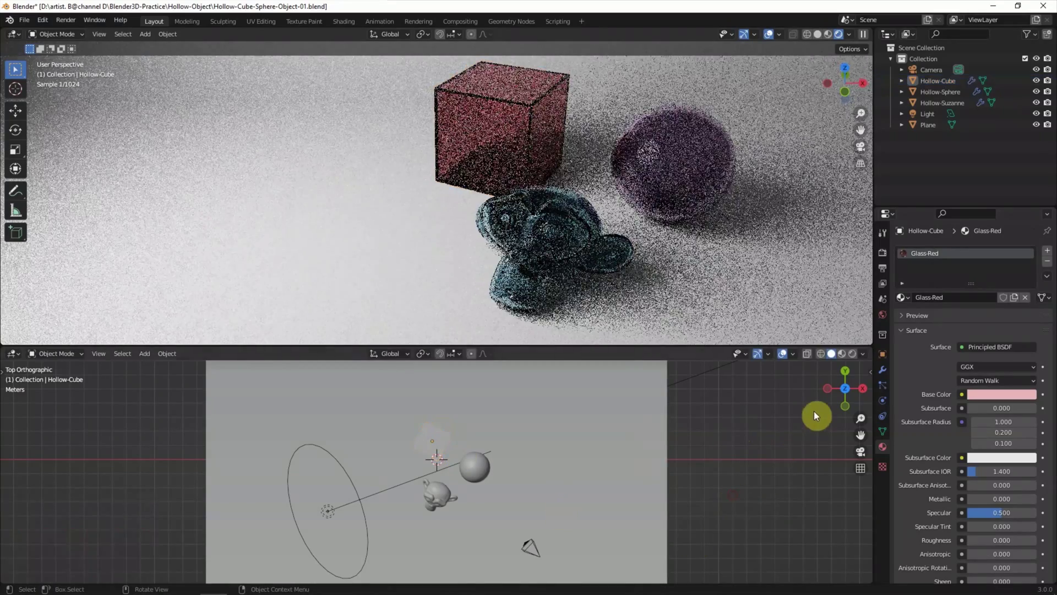
- Add a 1000 W area light, scaled, tilted -51.5° and placed beside the objects
{"action": "left_click", "coordinate": [143, 353]}
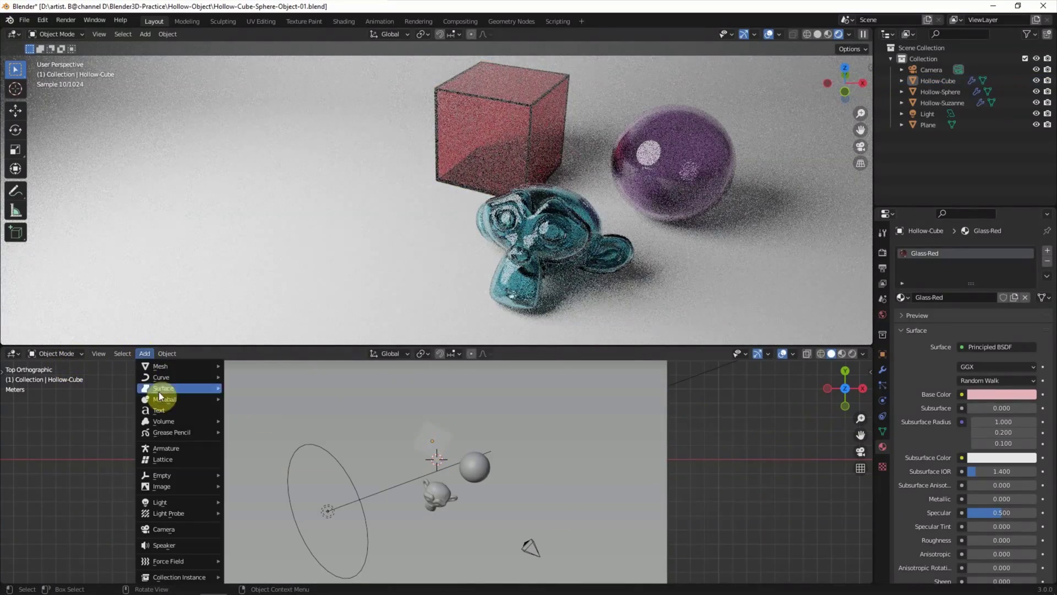
{"action": "left_click", "coordinate": [270, 534]}
{"action": "key", "text": "s"}
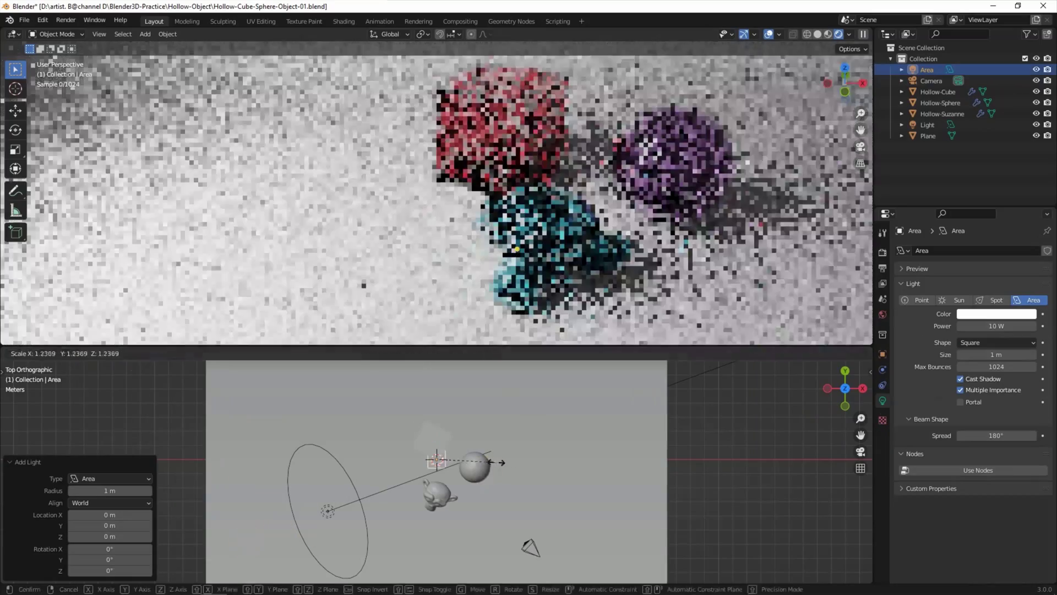
{"action": "left_click", "coordinate": [596, 468]}
{"action": "left_click_drag", "start_coordinate": [861, 384], "coordinate": [736, 432]}
{"action": "key", "text": "KP_3"}
{"action": "key", "text": "r"}
{"action": "left_click", "coordinate": [571, 517]}
{"action": "key", "text": "g"}
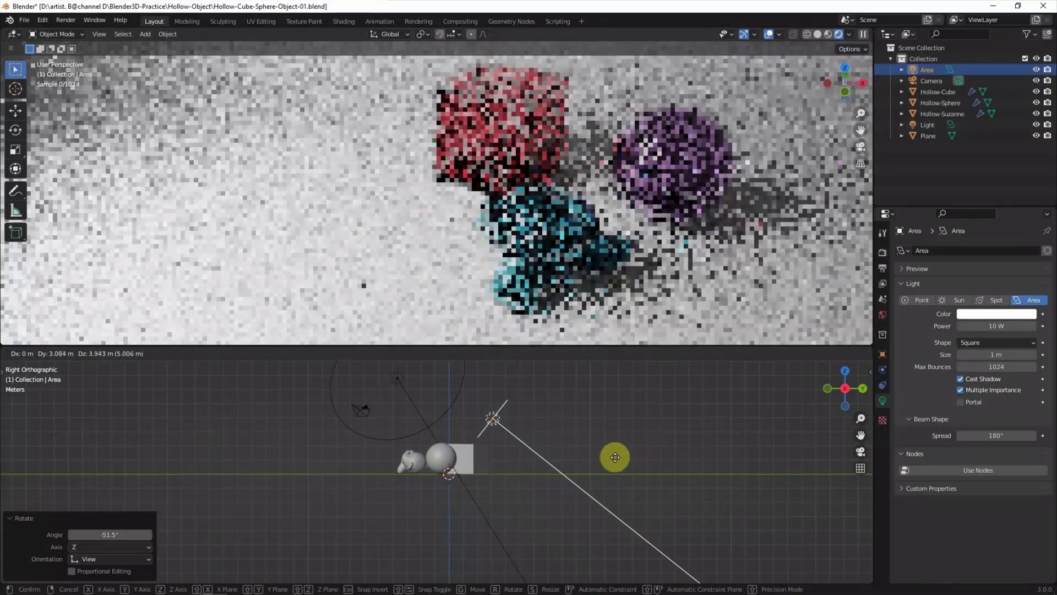
{"action": "left_click", "coordinate": [635, 462]}
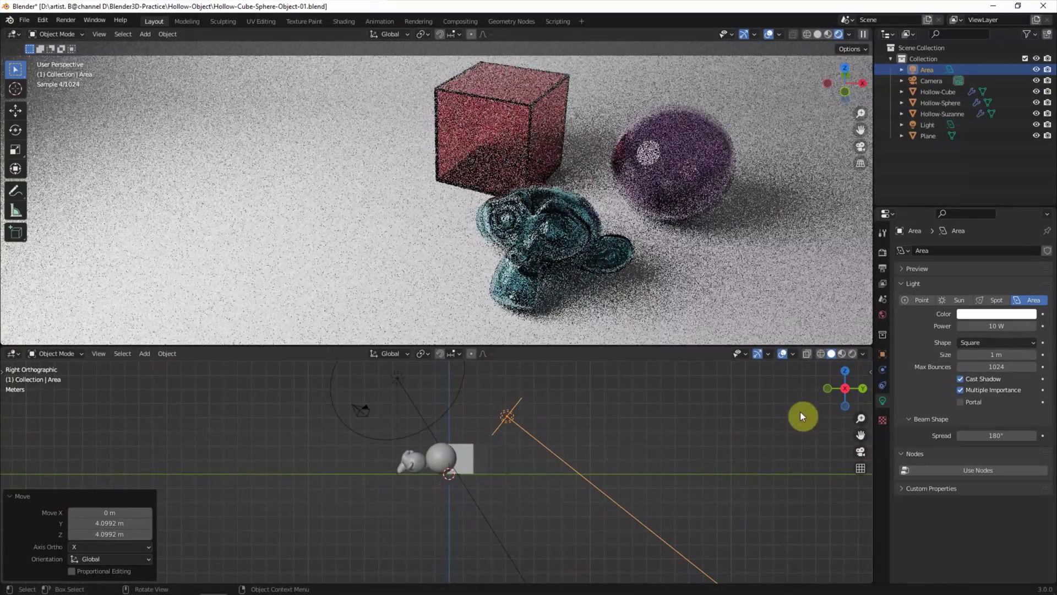
{"action": "key", "text": "Return"}
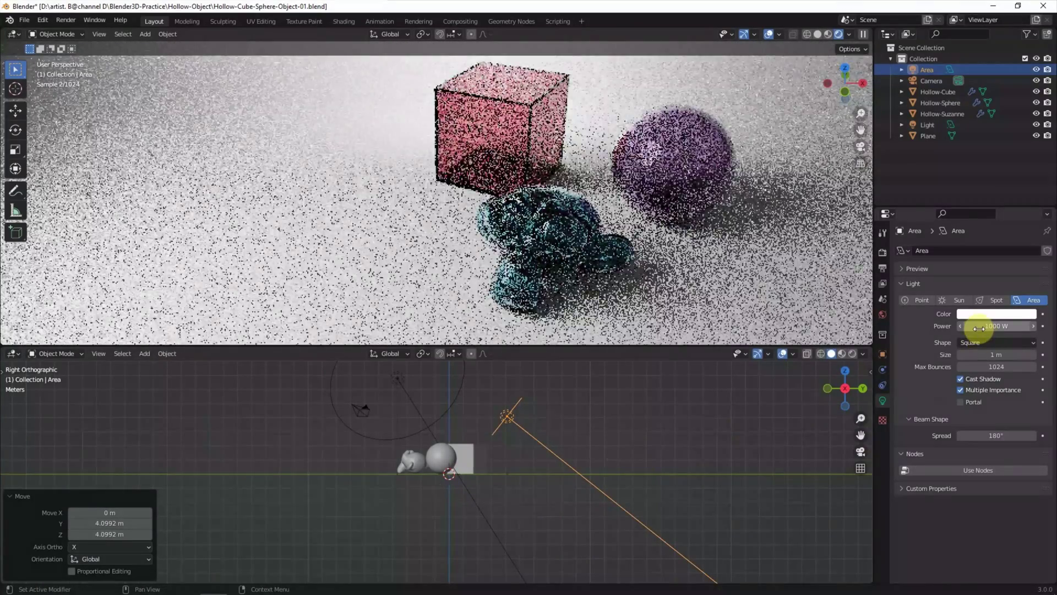
- Adjust the area light's width along X in front view and reposition it
{"action": "left_click", "coordinate": [828, 388]}
{"action": "key", "text": "g"}
{"action": "key", "text": "s"}
{"action": "key", "text": "x"}
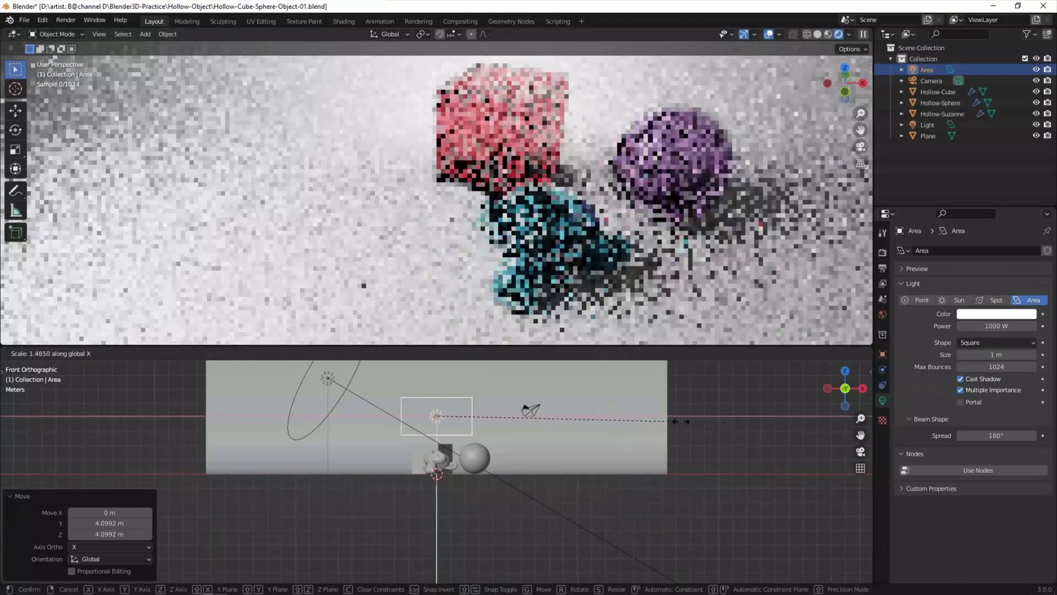
{"action": "left_click", "coordinate": [74, 421]}
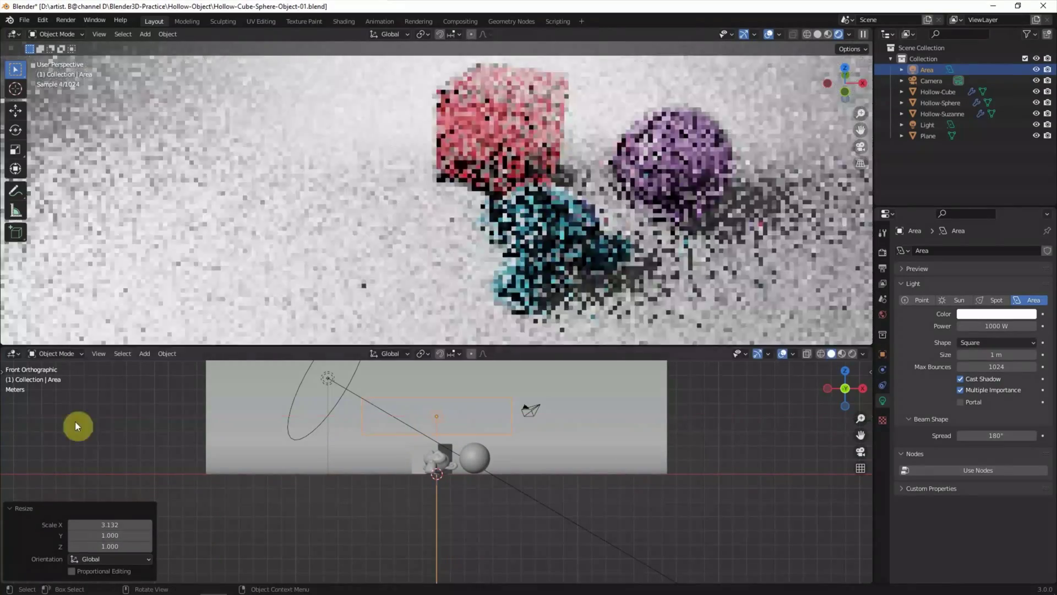
{"action": "key", "text": "s"}
{"action": "key", "text": "x"}
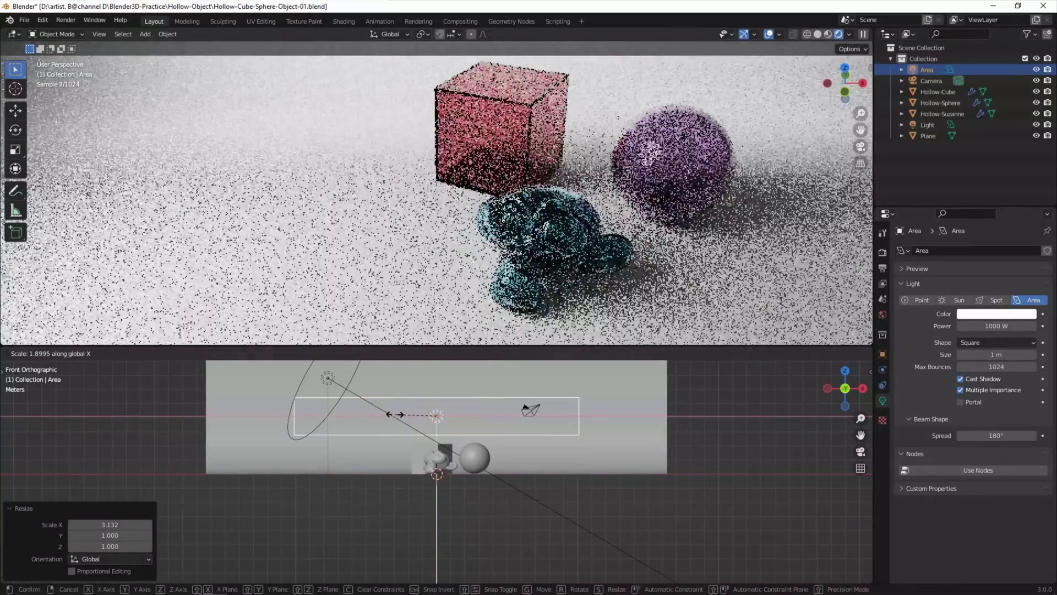
{"action": "left_click", "coordinate": [591, 420]}
{"action": "left_click", "coordinate": [863, 389]}
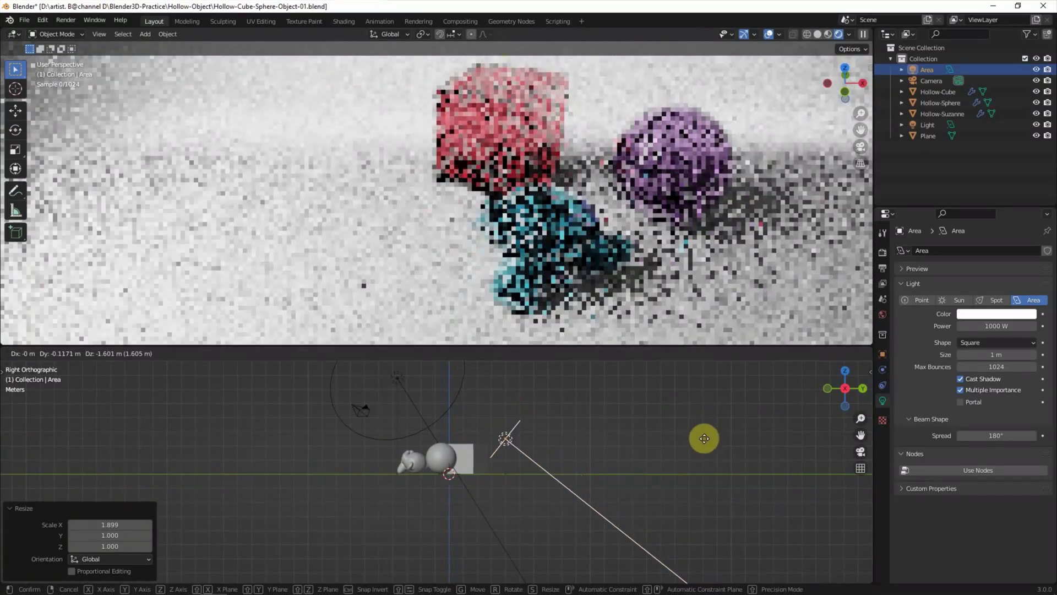
{"action": "left_click", "coordinate": [700, 415]}
- Shorten the light to 0.540 along Y, lower it, tilt it 16.8°, and enlarge the 3D views
{"action": "key", "text": "r"}
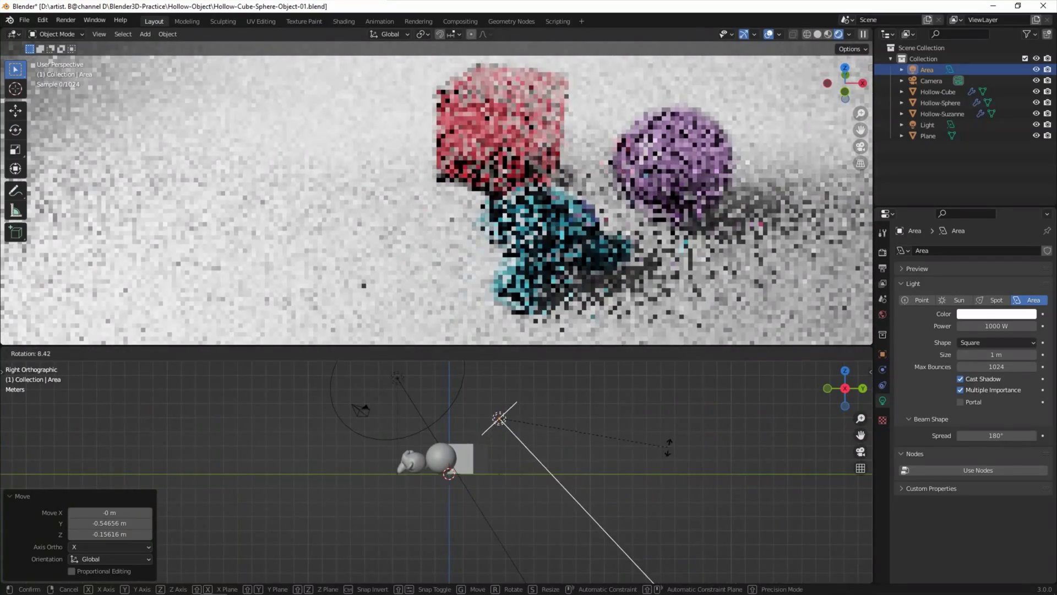
{"action": "left_click", "coordinate": [673, 441]}
{"action": "key", "text": "s"}
{"action": "key", "text": "y"}
{"action": "left_click", "coordinate": [591, 449]}
{"action": "key", "text": "g"}
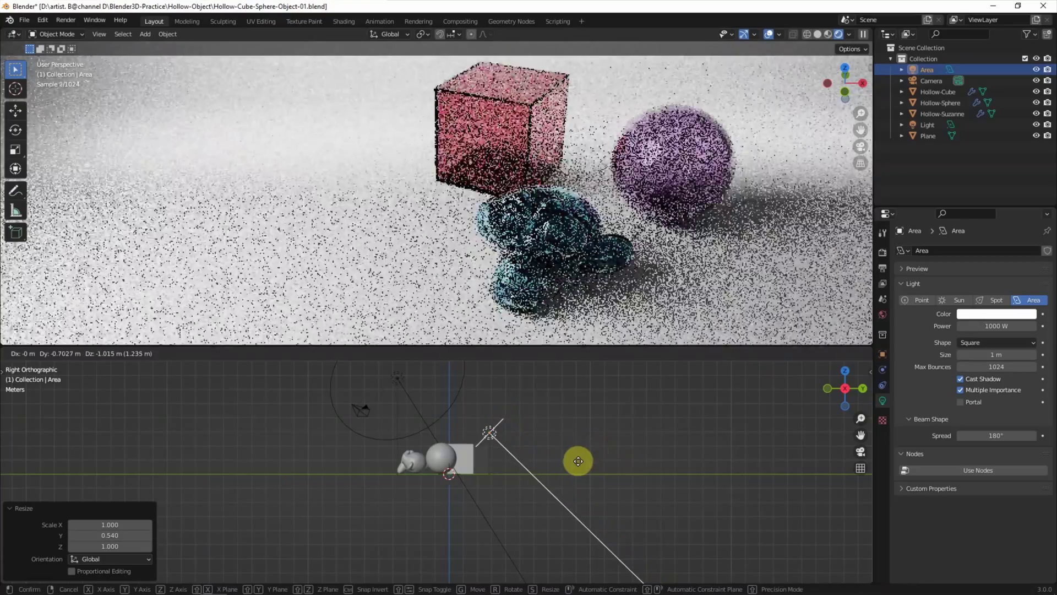
{"action": "left_click", "coordinate": [594, 466]}
{"action": "key", "text": "r"}
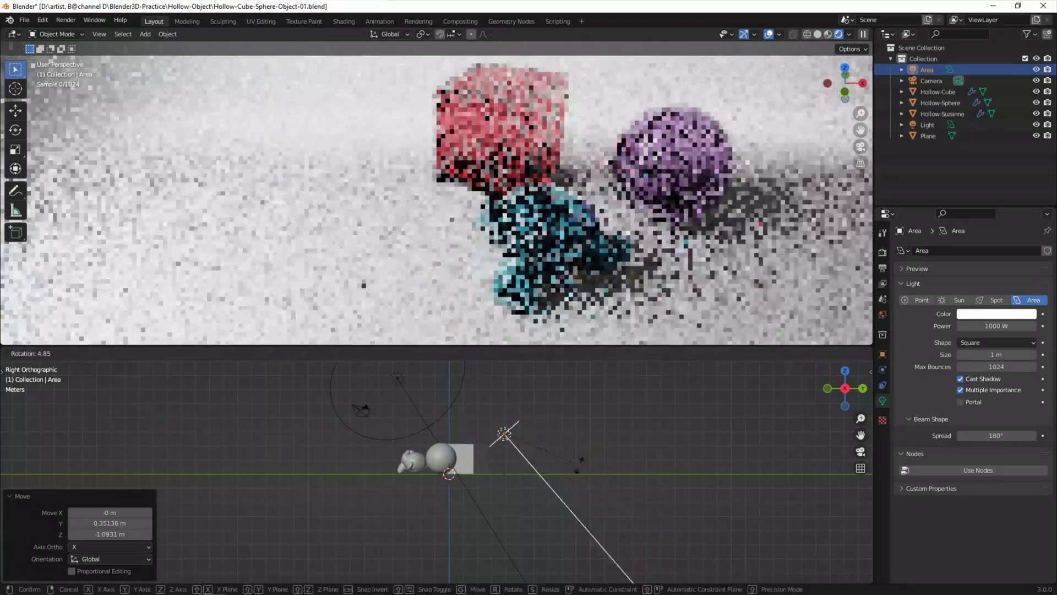
{"action": "left_click", "coordinate": [555, 479]}
{"action": "key", "text": "g"}
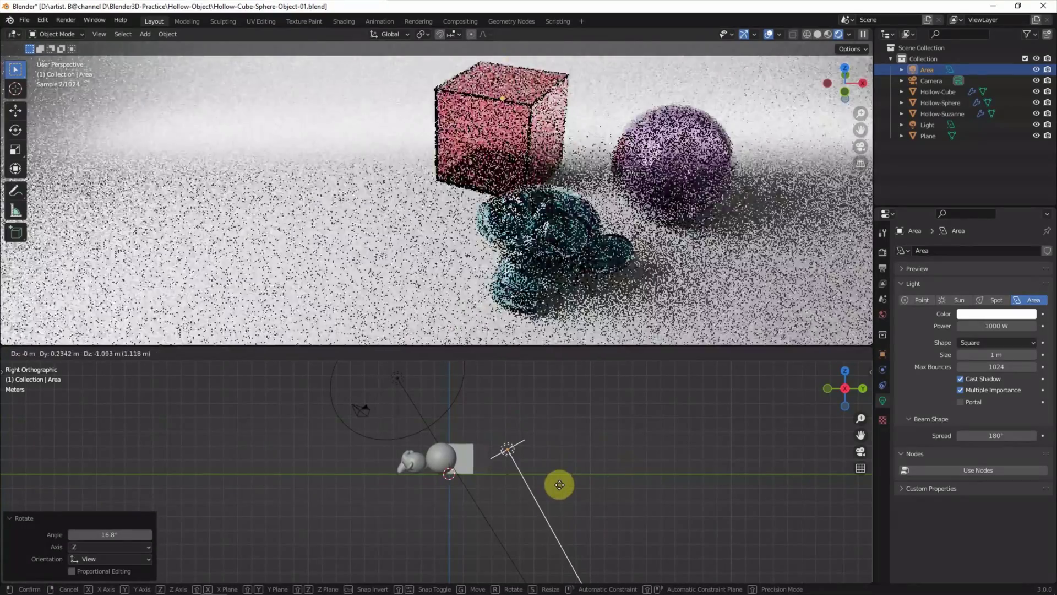
{"action": "right_click", "coordinate": [560, 481]}
{"action": "mouse_move", "coordinate": [878, 384]}
{"action": "left_mouse_down"}
{"action": "mouse_move", "coordinate": [903, 364]}
{"action": "mouse_move", "coordinate": [830, 499]}
{"action": "left_mouse_up"}
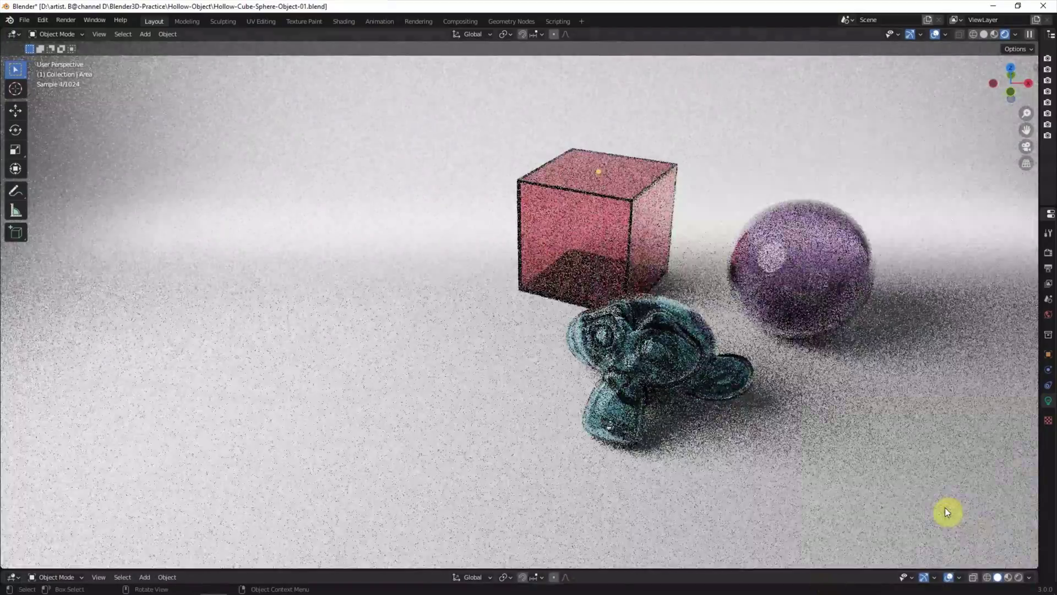
{"action": "scroll", "coordinate": [916, 457], "scroll_direction": "up", "scroll_amount": 2}
{"action": "scroll", "coordinate": [917, 462], "scroll_direction": "down", "scroll_amount": 2}
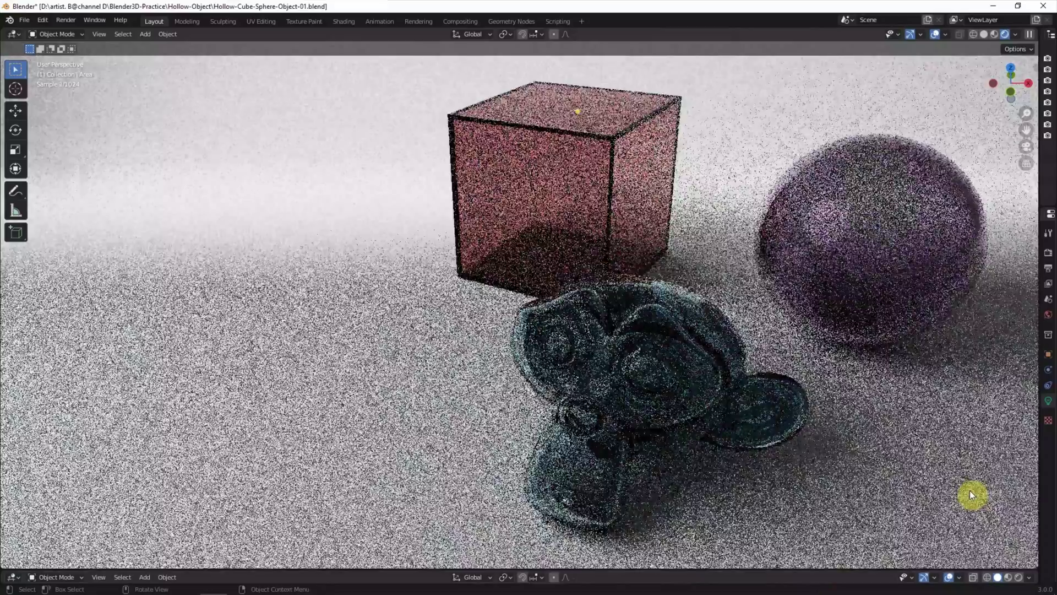